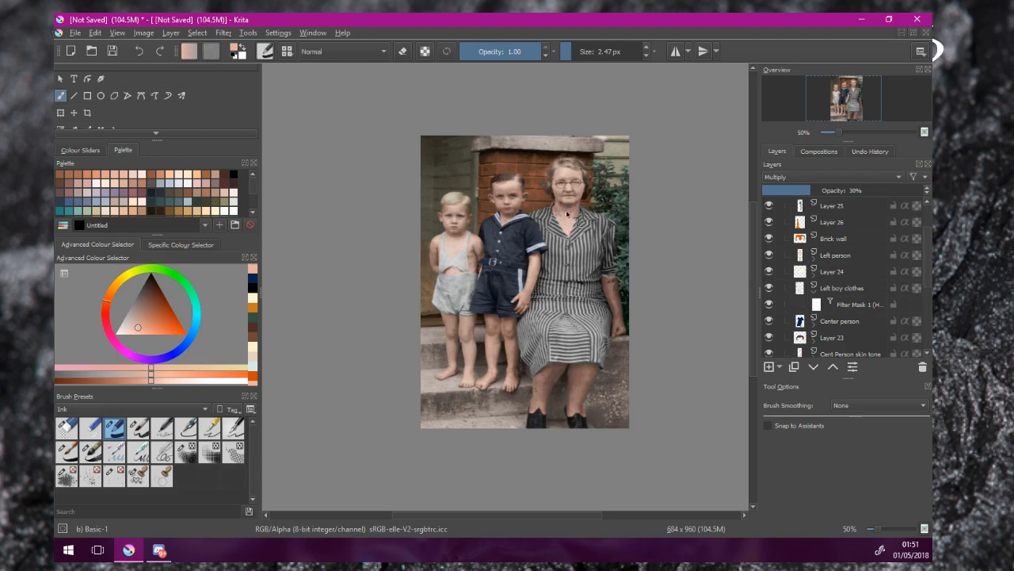
pyautogui.scroll(2, 523, 246)
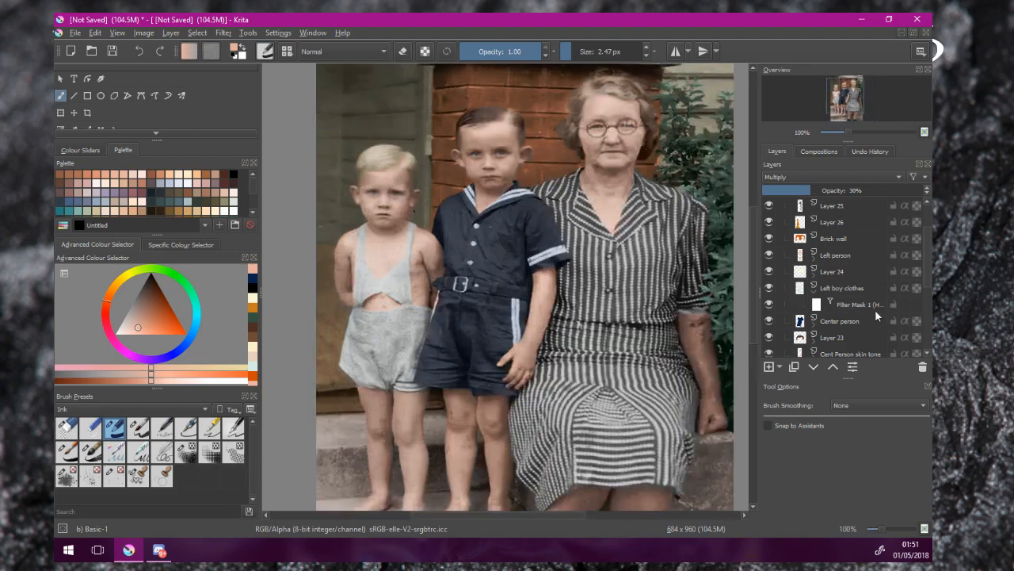
pyautogui.click(847, 306)
pyautogui.click(840, 288)
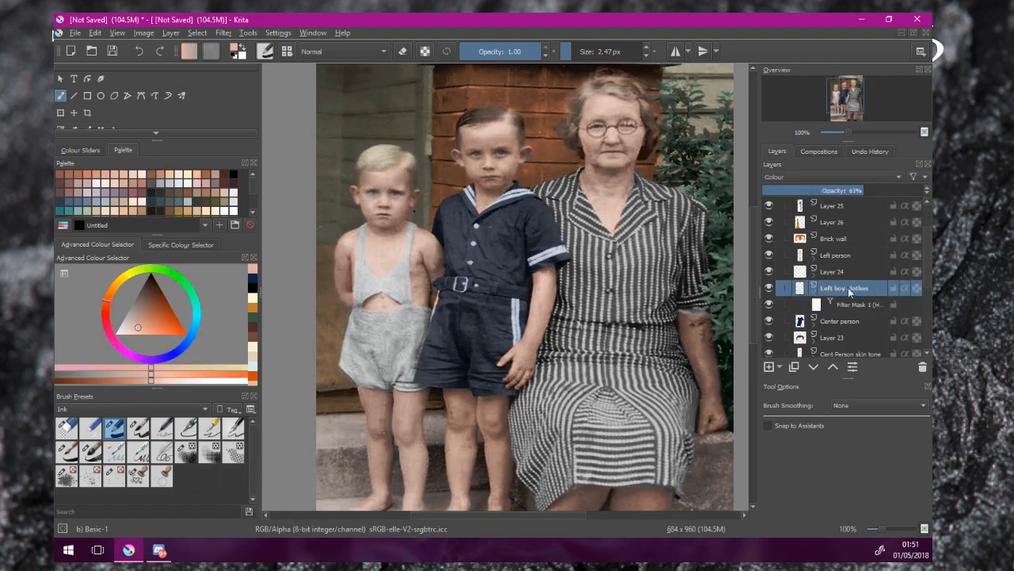
pyautogui.rightClick(839, 290)
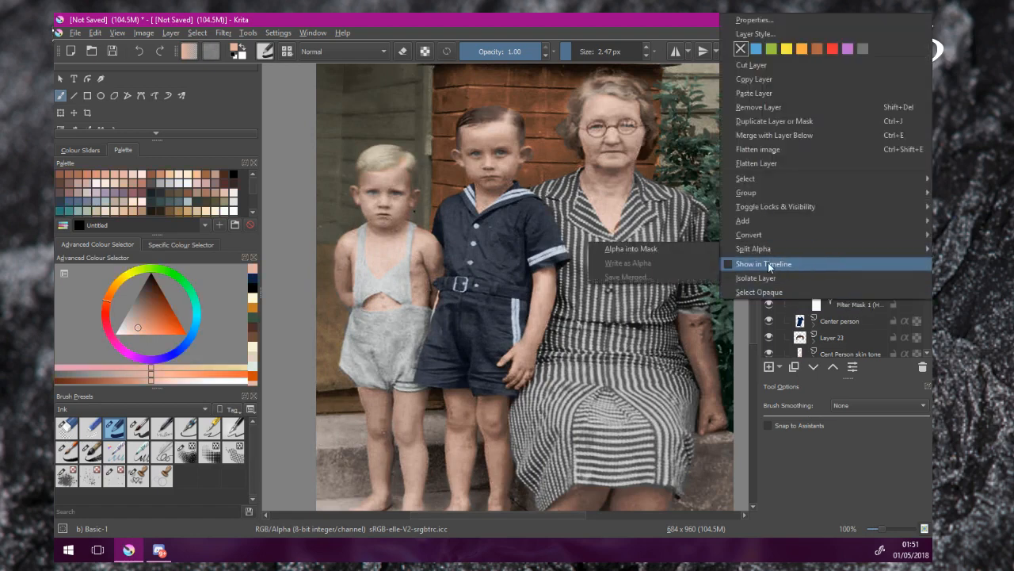
pyautogui.moveTo(787, 221)
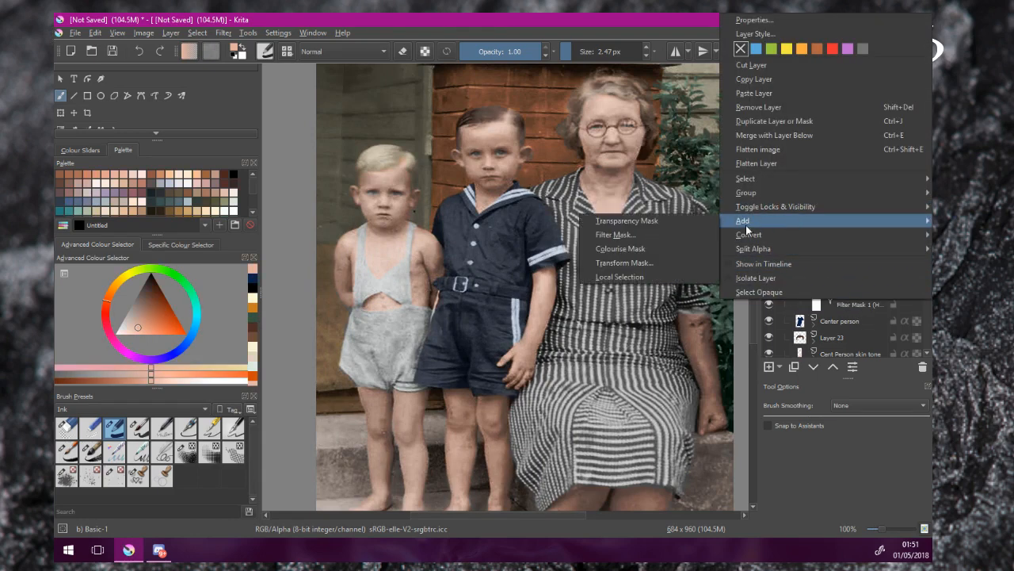
pyautogui.click(751, 343)
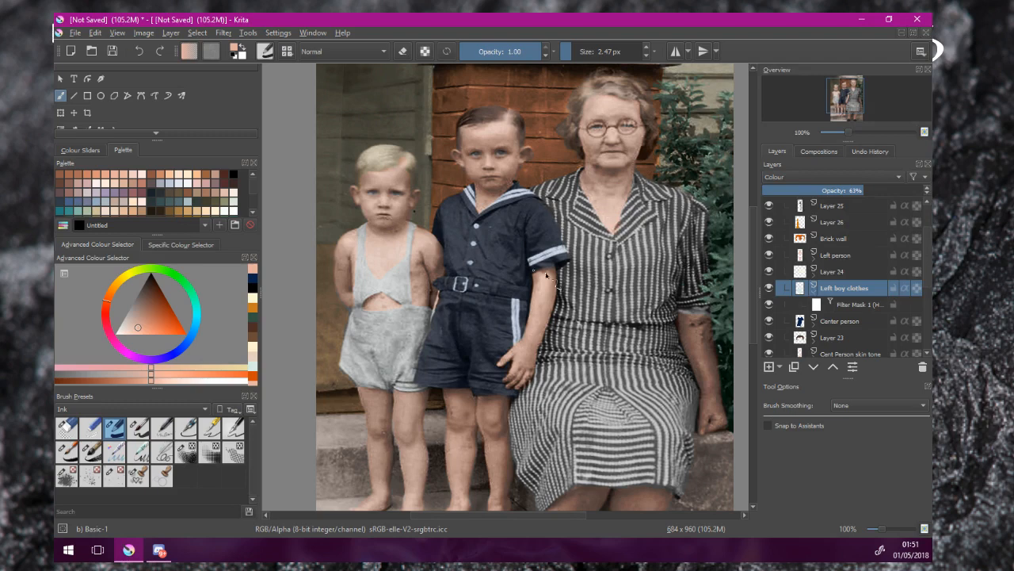
# Step: Examine the layer stack, from the filter mask under Left boy clothes and the Left person layer down to the original image's adjustment masks
pyautogui.press('-')
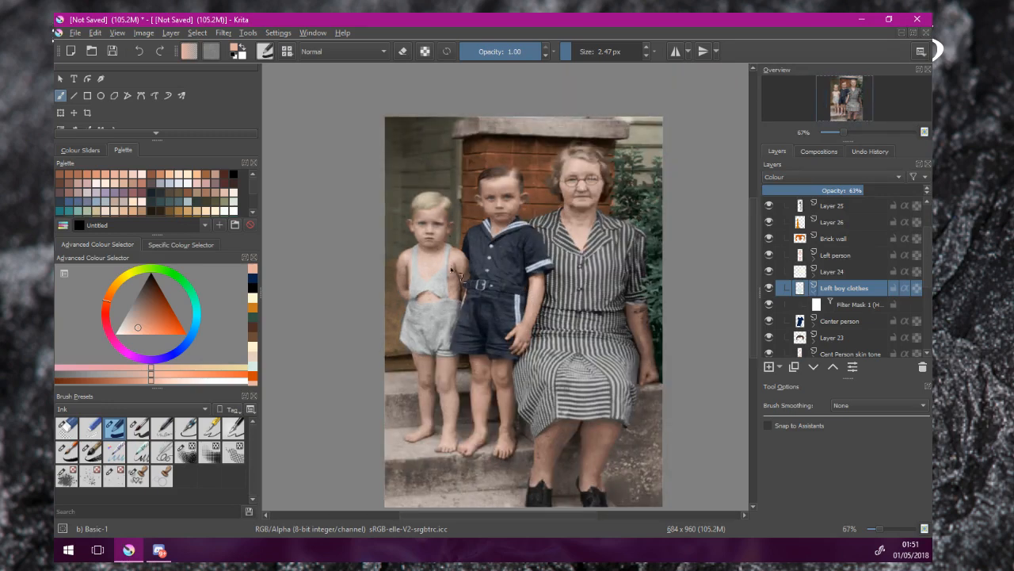
pyautogui.click(813, 291)
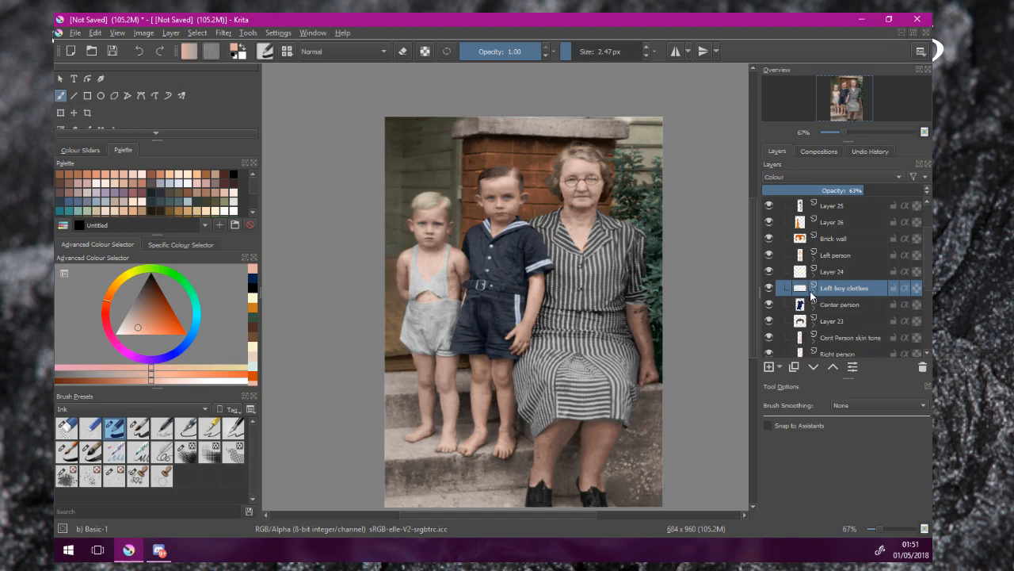
pyautogui.moveTo(811, 295)
pyautogui.click(813, 290)
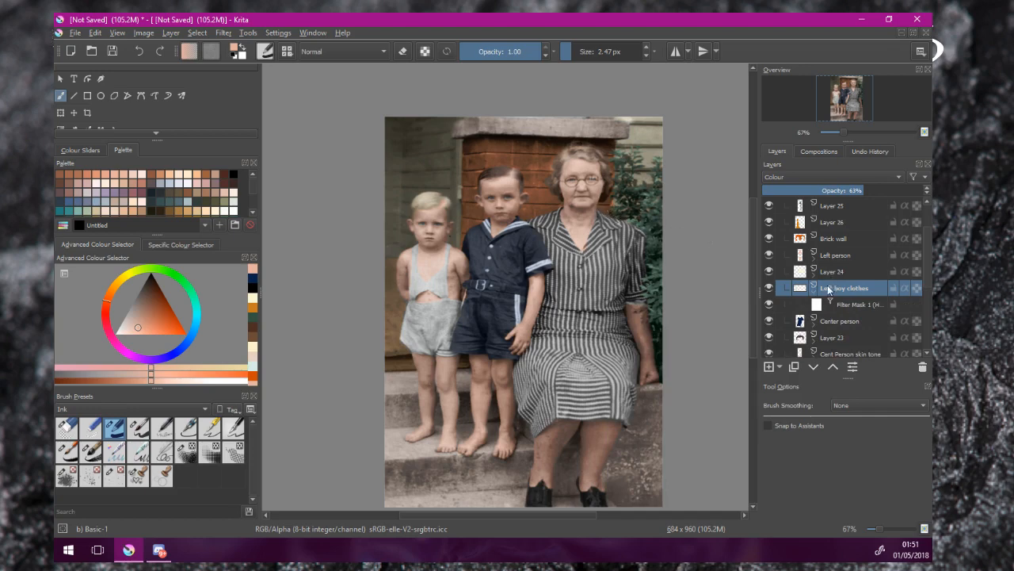
pyautogui.click(837, 254)
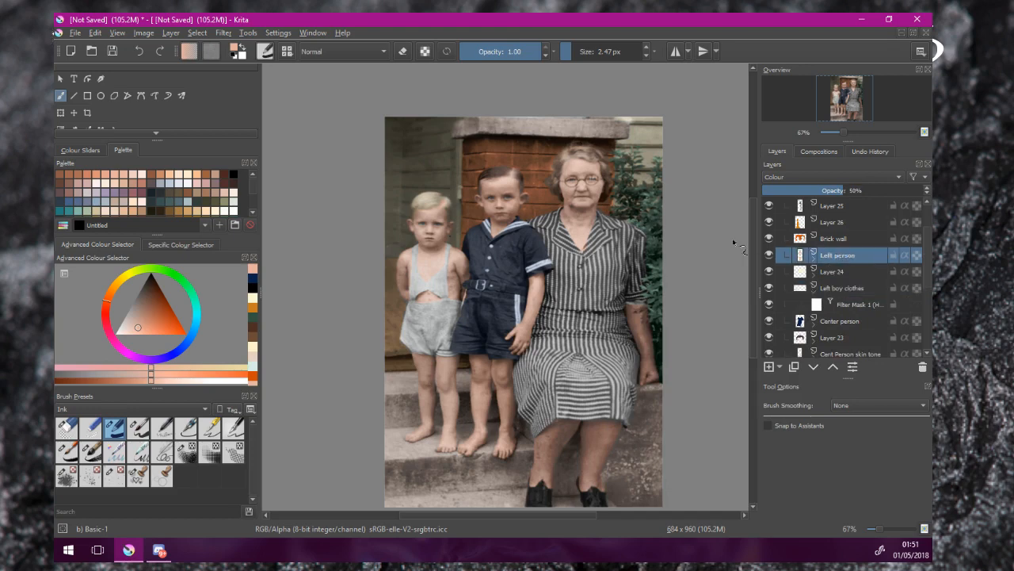
pyautogui.scroll(-1, 576, 231)
pyautogui.scroll(1, 584, 275)
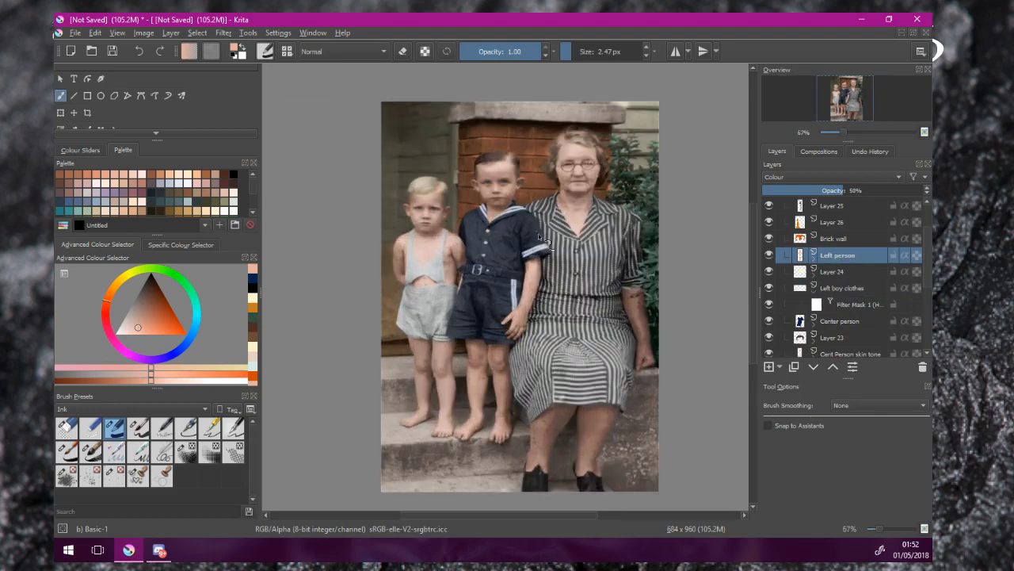
pyautogui.scroll(-3, 846, 320)
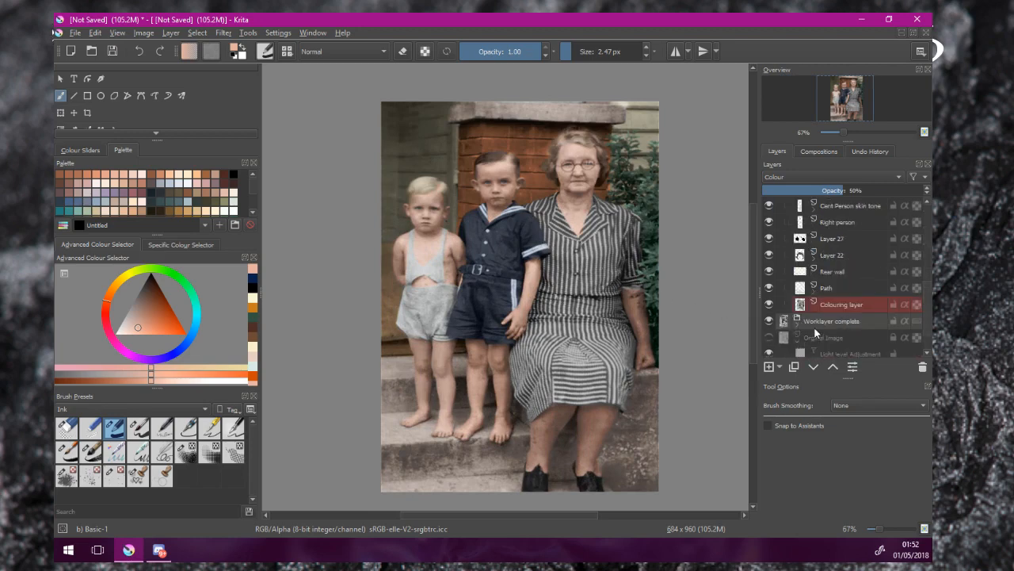
pyautogui.scroll(-1, 808, 335)
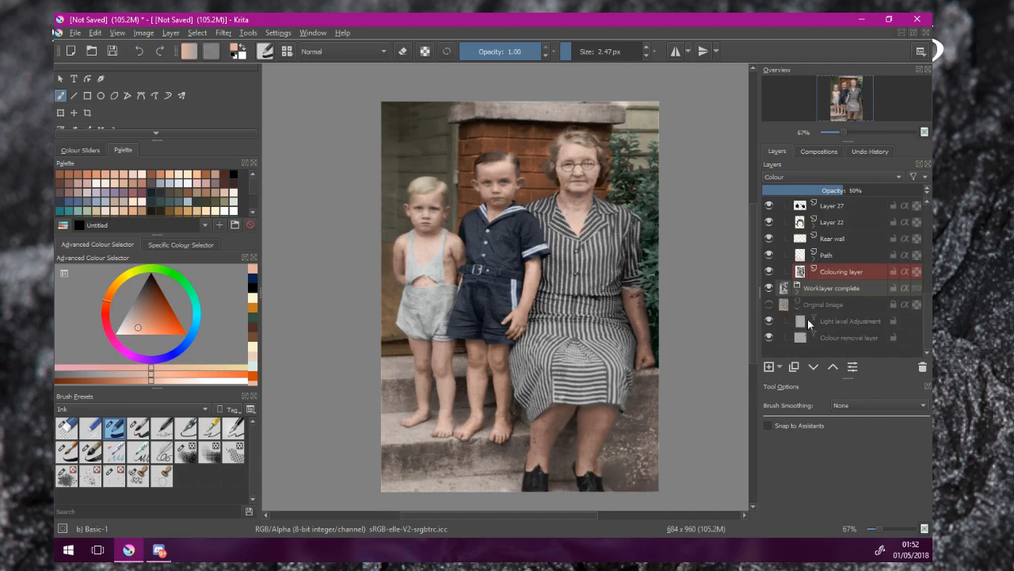
pyautogui.scroll(3, 826, 266)
pyautogui.click(826, 272)
pyautogui.scroll(3, 813, 273)
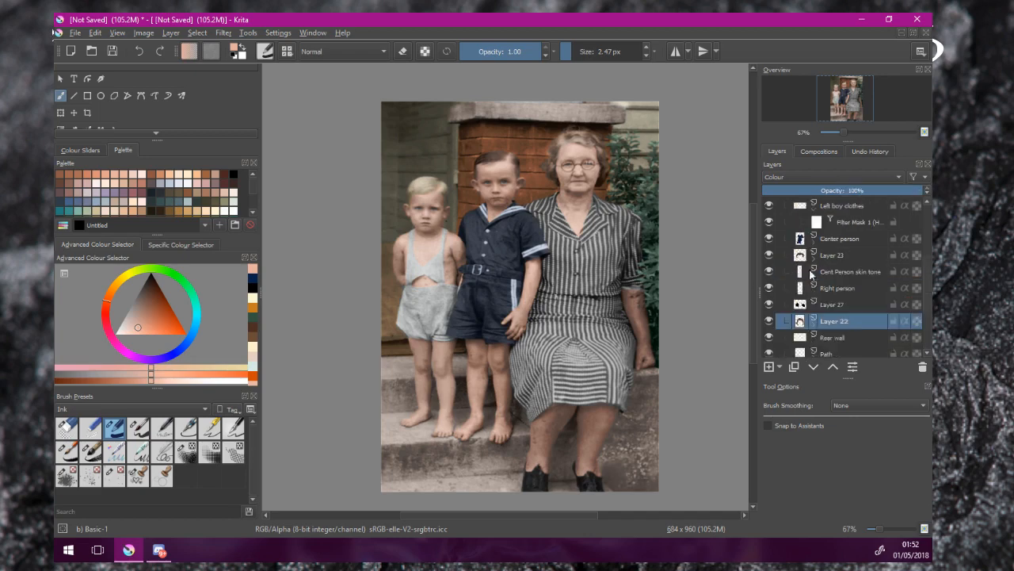
pyautogui.scroll(-1, 821, 295)
pyautogui.click(835, 287)
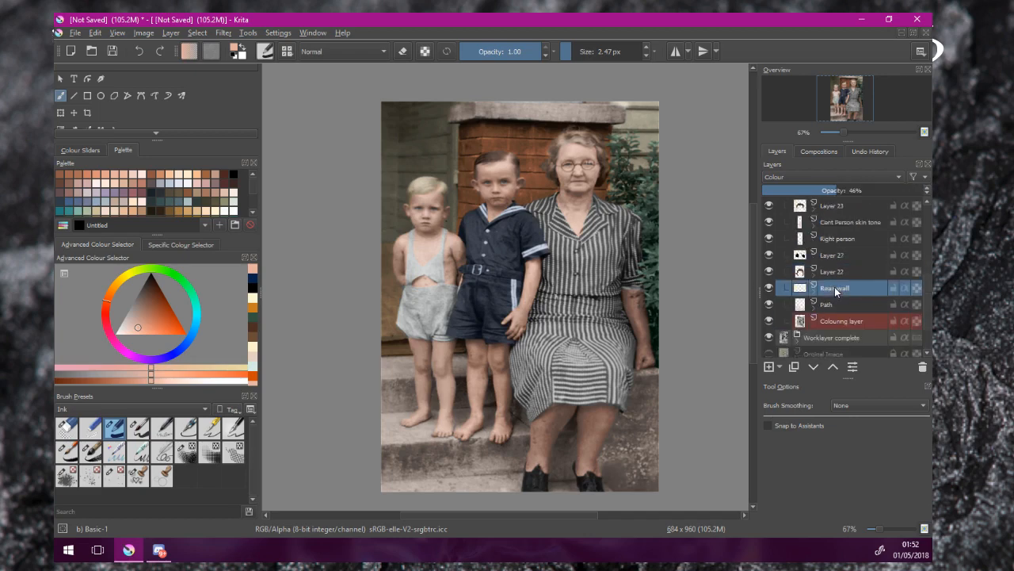
pyautogui.scroll(3, 831, 279)
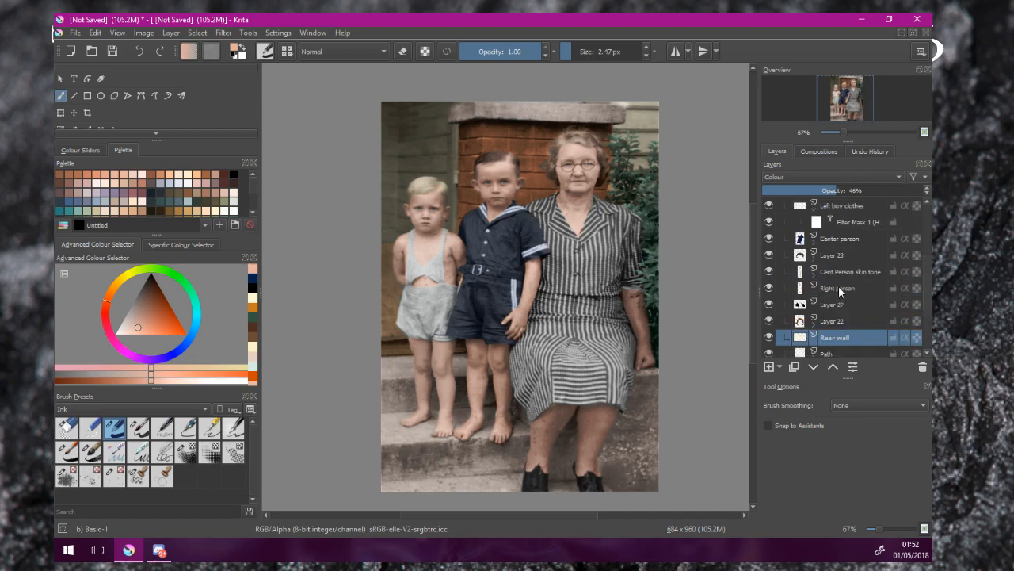
# Step: Add a filter mask with the Colour Adjustment filter to the Right person layer
pyautogui.click(839, 288)
pyautogui.moveTo(598, 263); pyautogui.dragTo(558, 253)
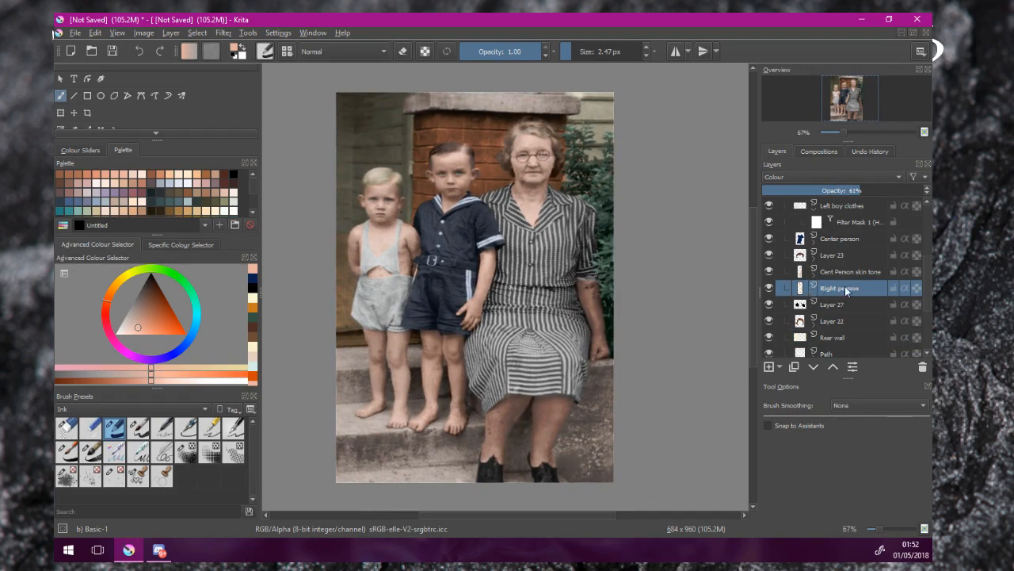
pyautogui.rightClick(838, 288)
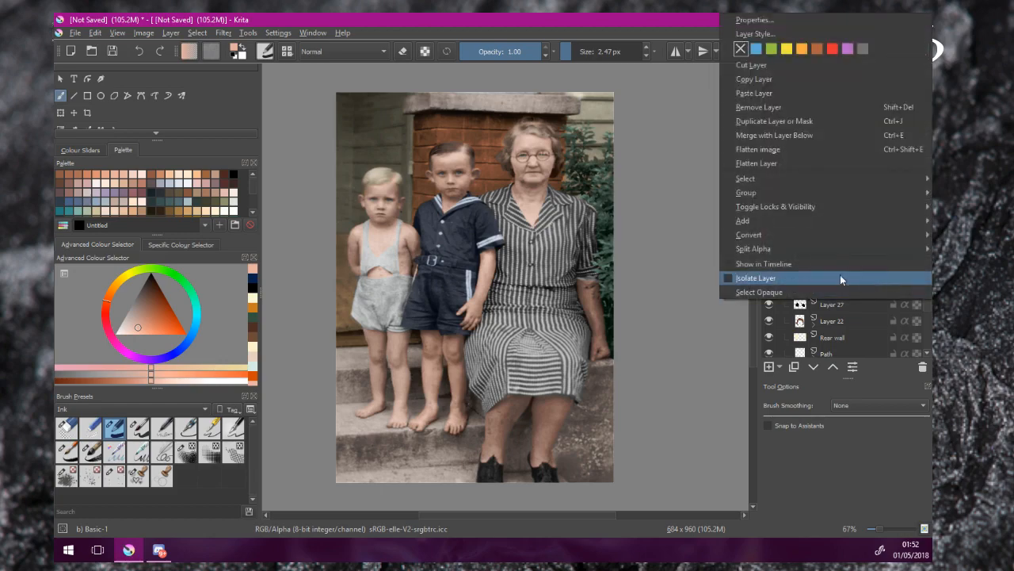
pyautogui.moveTo(801, 215)
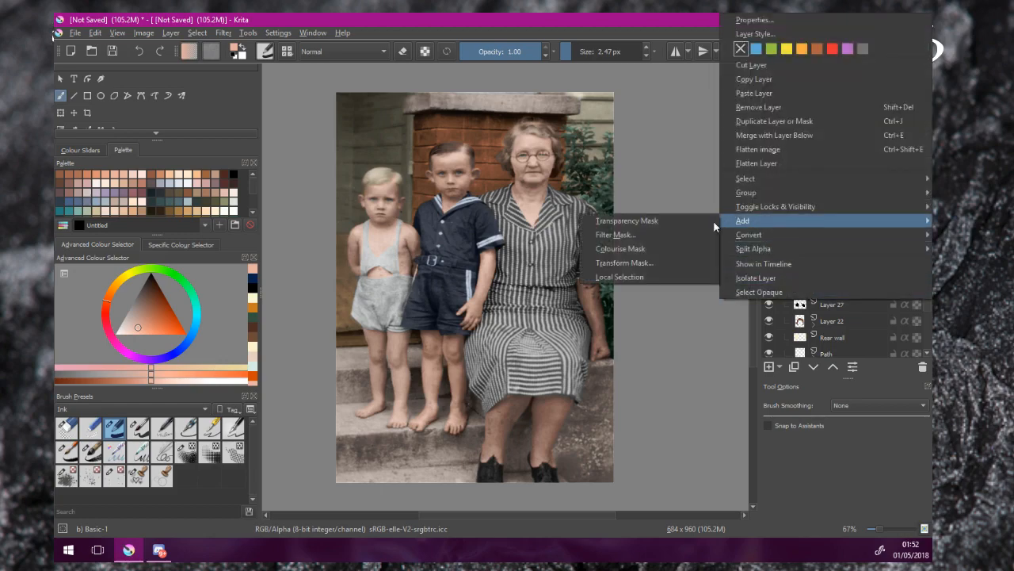
pyautogui.click(680, 233)
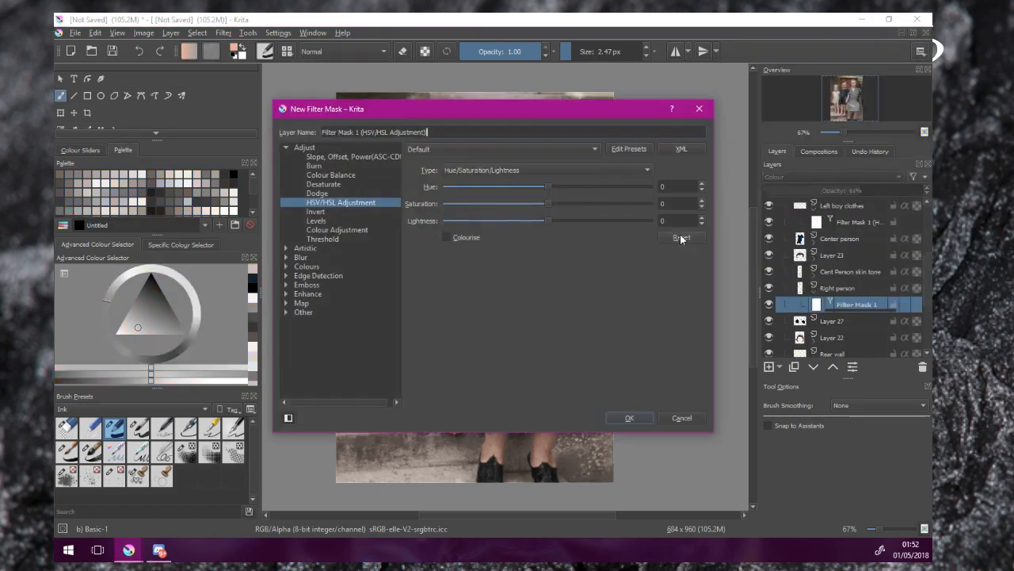
pyautogui.click(343, 230)
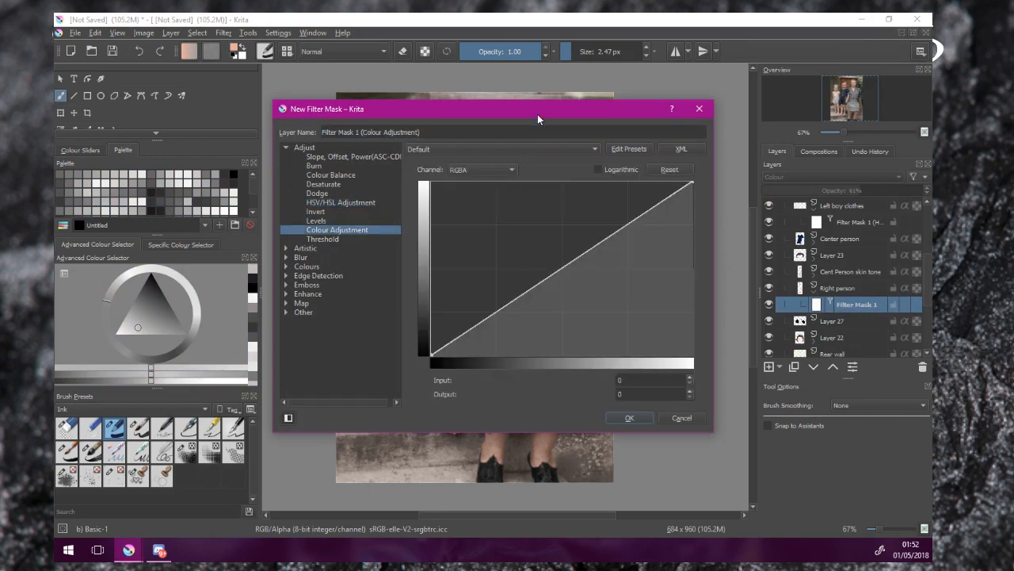
# Step: Shape the mask's RGBA curve with points at input 60, output 53 and input 193, output 157, and apply it
pyautogui.moveTo(537, 115); pyautogui.dragTo(243, 100)
pyautogui.moveTo(182, 306); pyautogui.dragTo(199, 305)
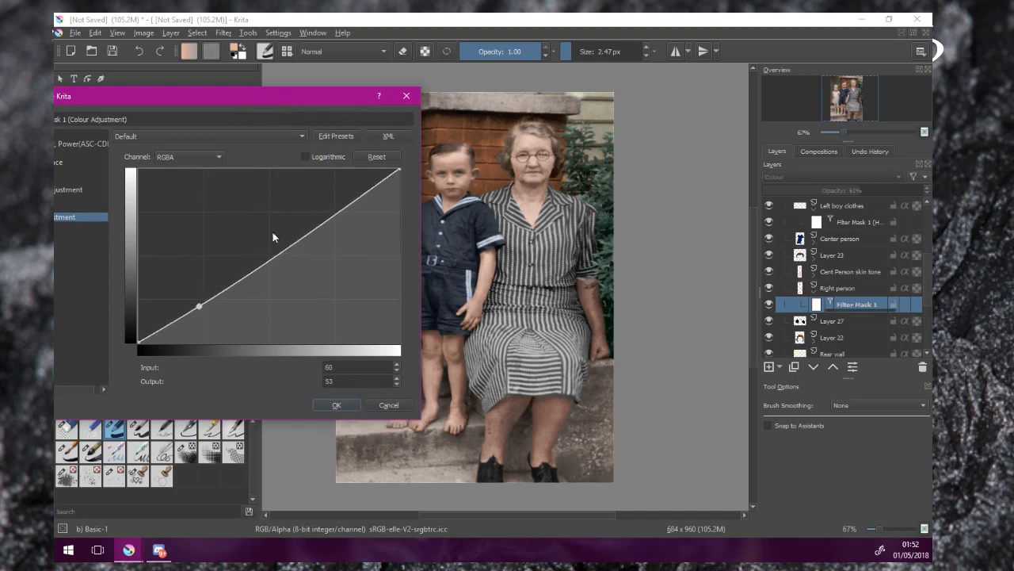
pyautogui.moveTo(346, 207); pyautogui.dragTo(338, 236)
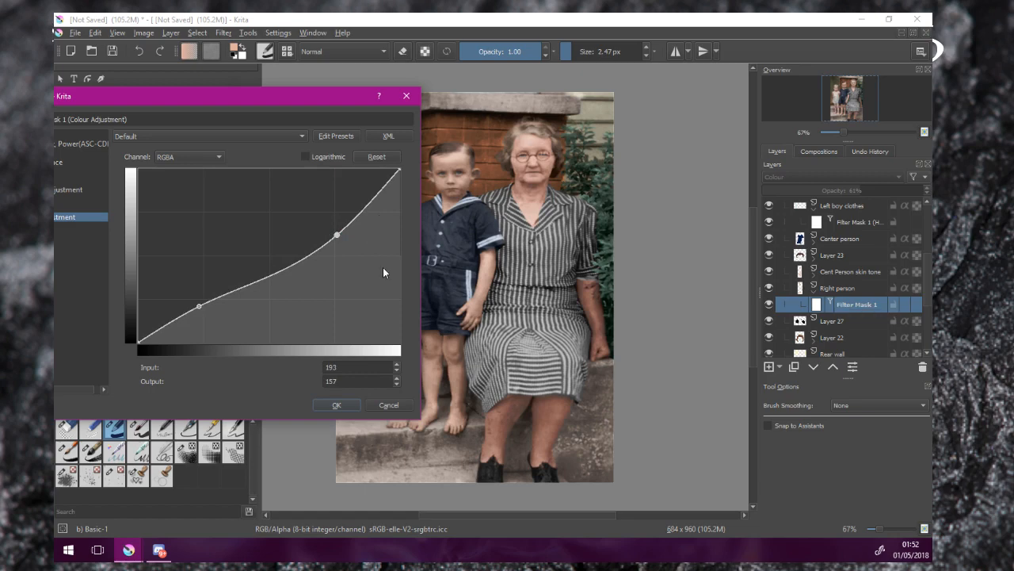
pyautogui.click(348, 409)
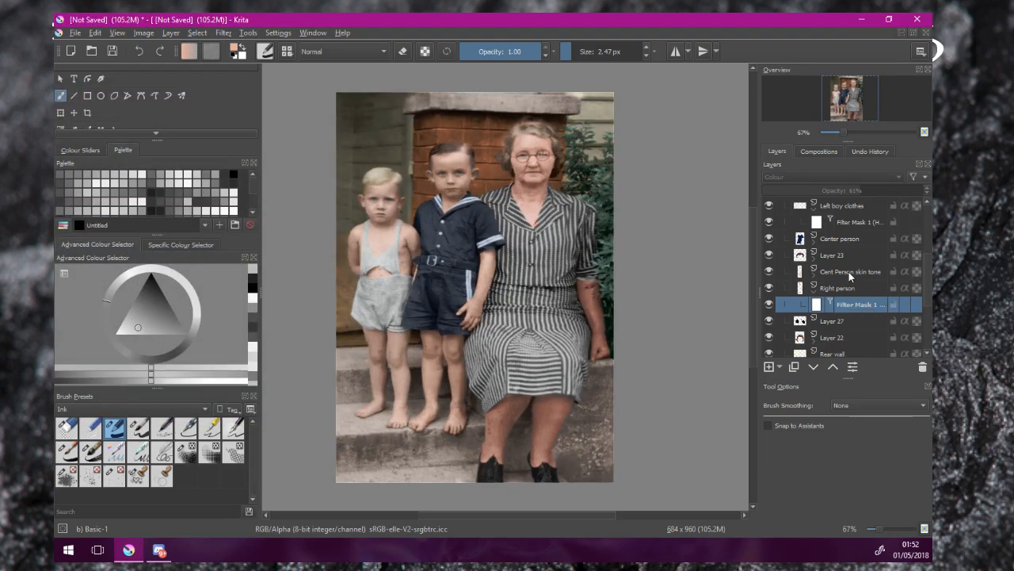
# Step: Set the Right person layer's opacity to 51%
pyautogui.moveTo(848, 277)
pyautogui.click(842, 289)
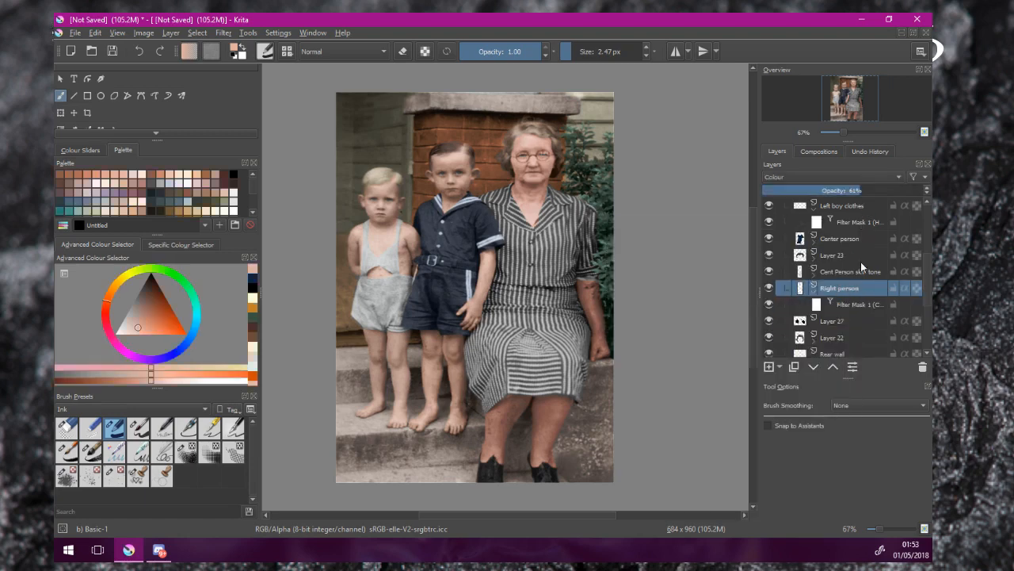
pyautogui.click(841, 191)
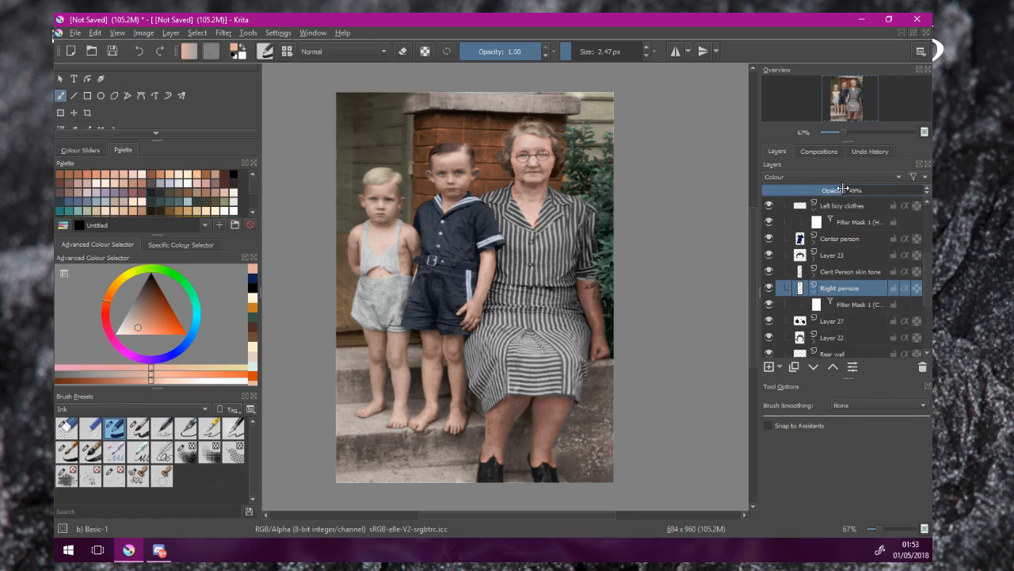
pyautogui.moveTo(842, 189); pyautogui.dragTo(846, 189)
pyautogui.scroll(-1, 687, 212)
pyautogui.scroll(1, 687, 212)
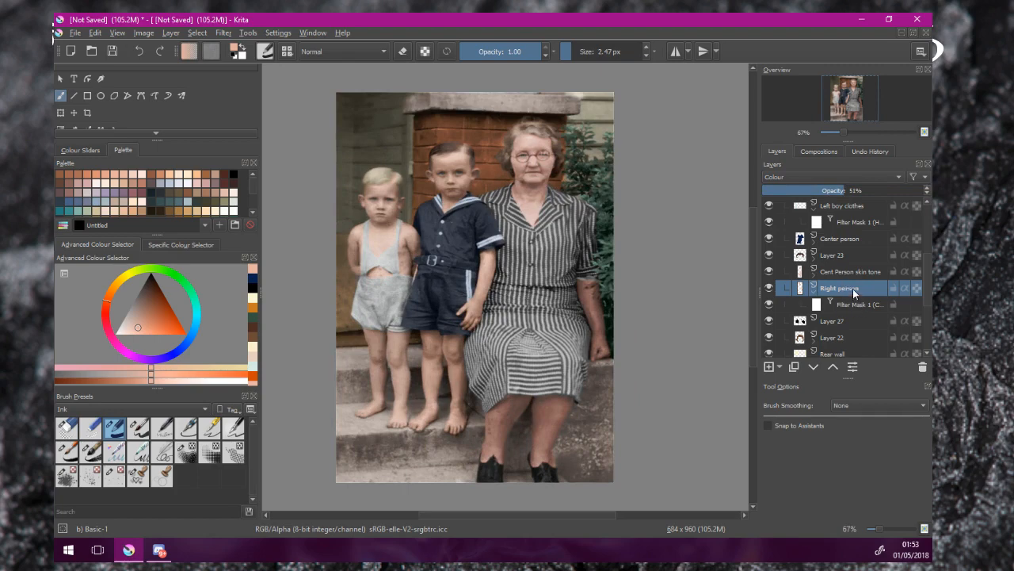
# Step: Start a new Colour Adjustment filter mask on the Left person layer
pyautogui.scroll(1, 852, 289)
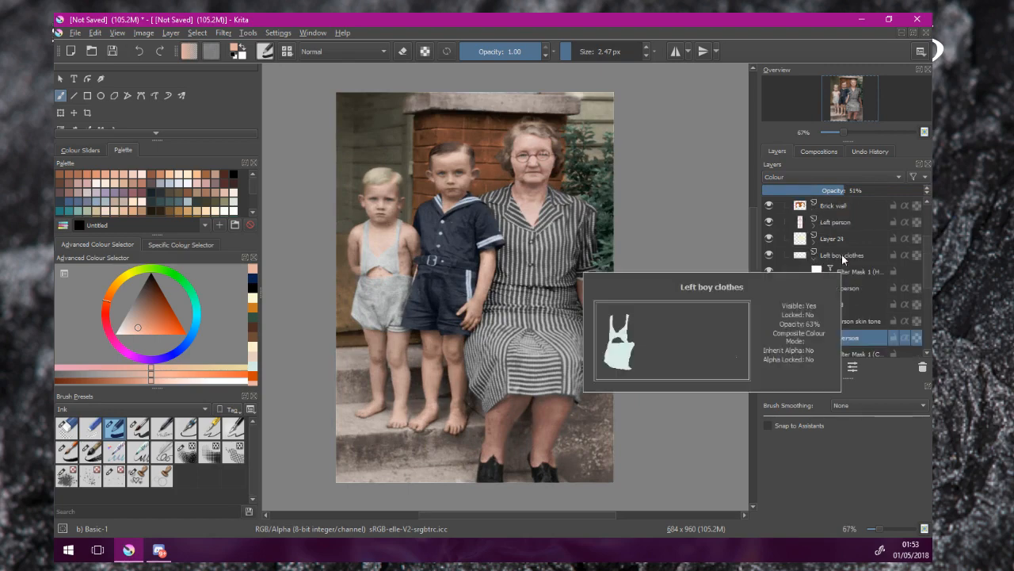
pyautogui.click(840, 224)
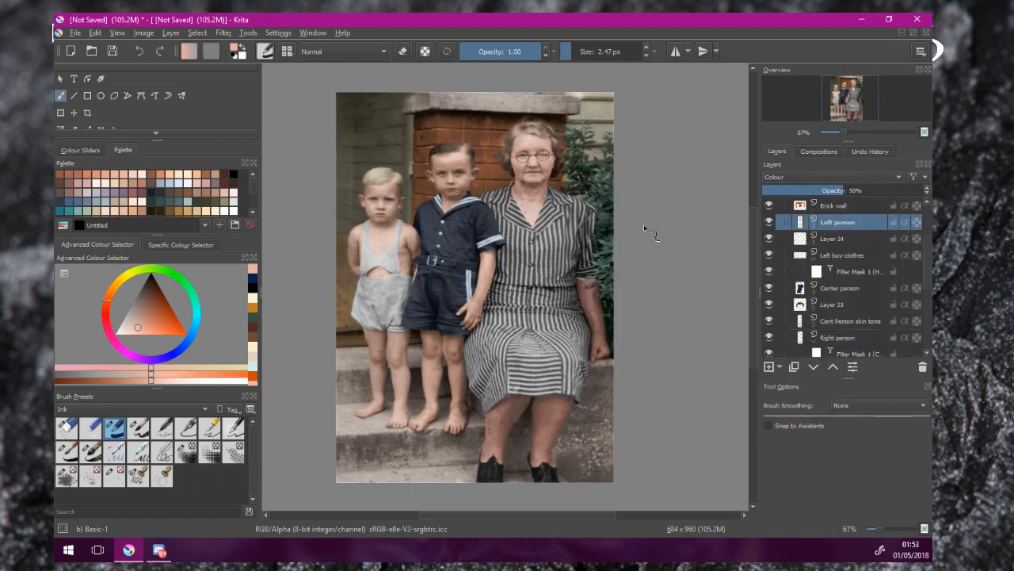
pyautogui.rightClick(828, 225)
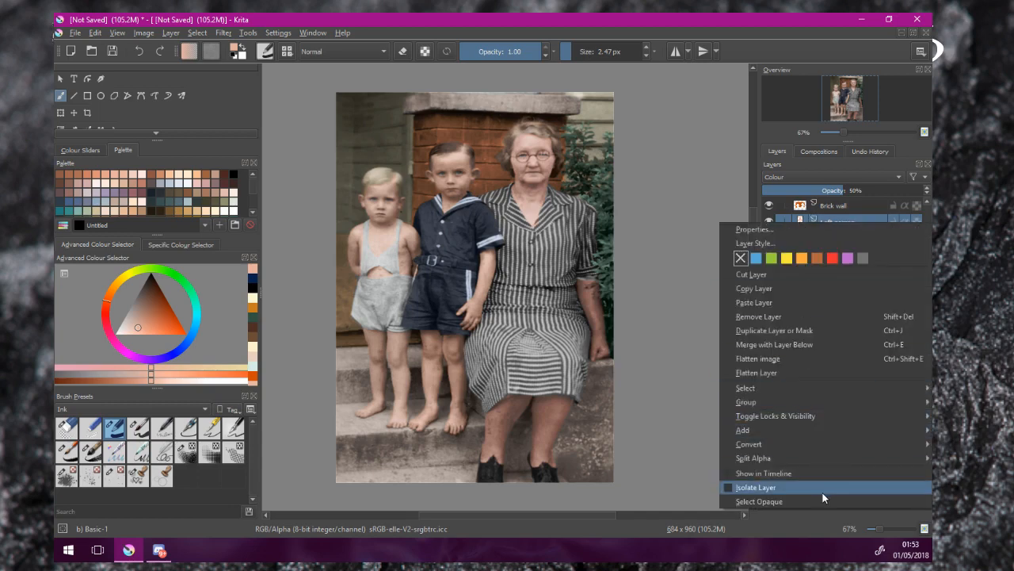
pyautogui.moveTo(807, 432)
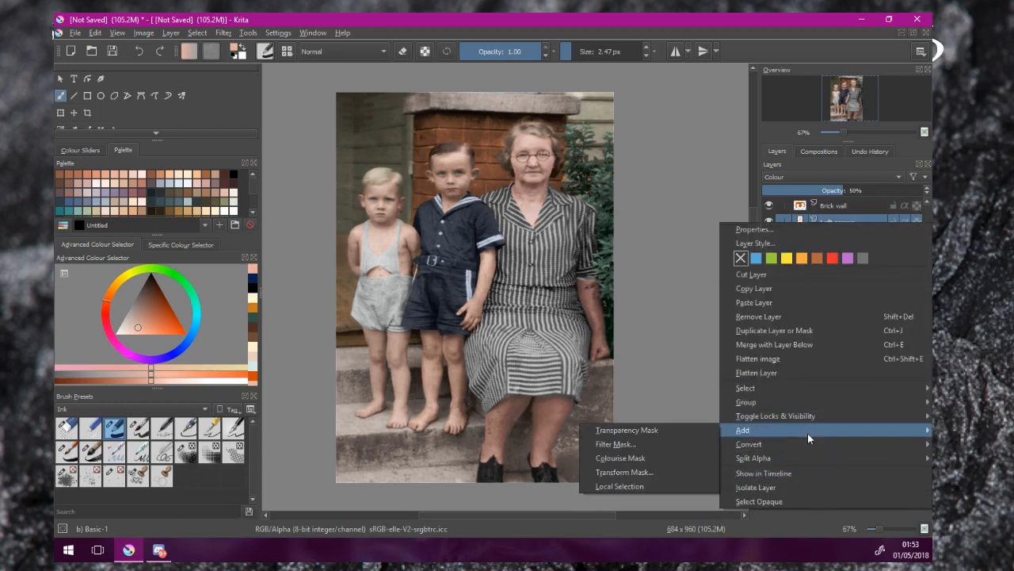
pyautogui.click(703, 443)
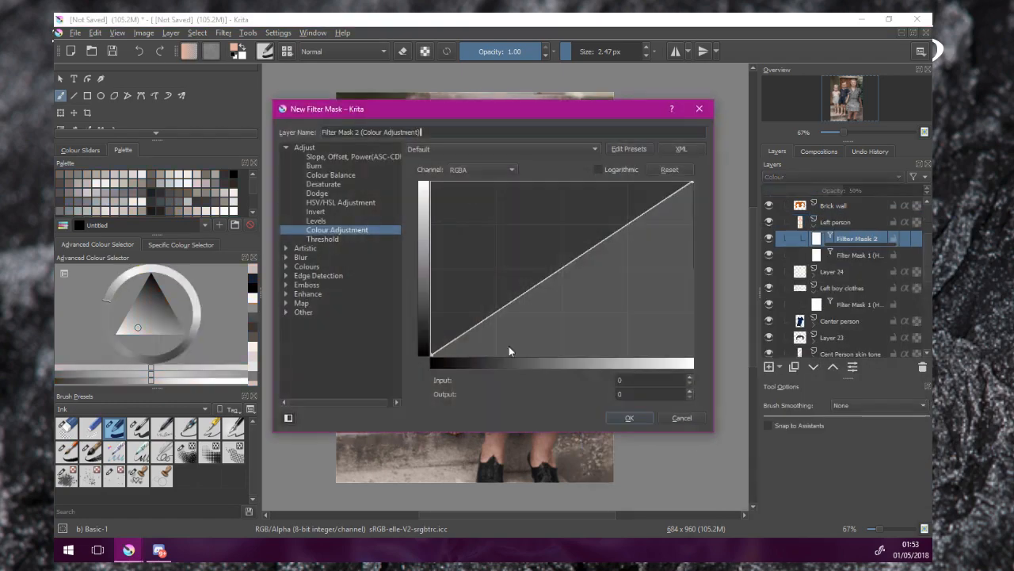
# Step: Shape the Left person mask's RGBA curve with points at input 63, output 44 and input 195, output 171, and apply it
pyautogui.moveTo(487, 109); pyautogui.dragTo(671, 86)
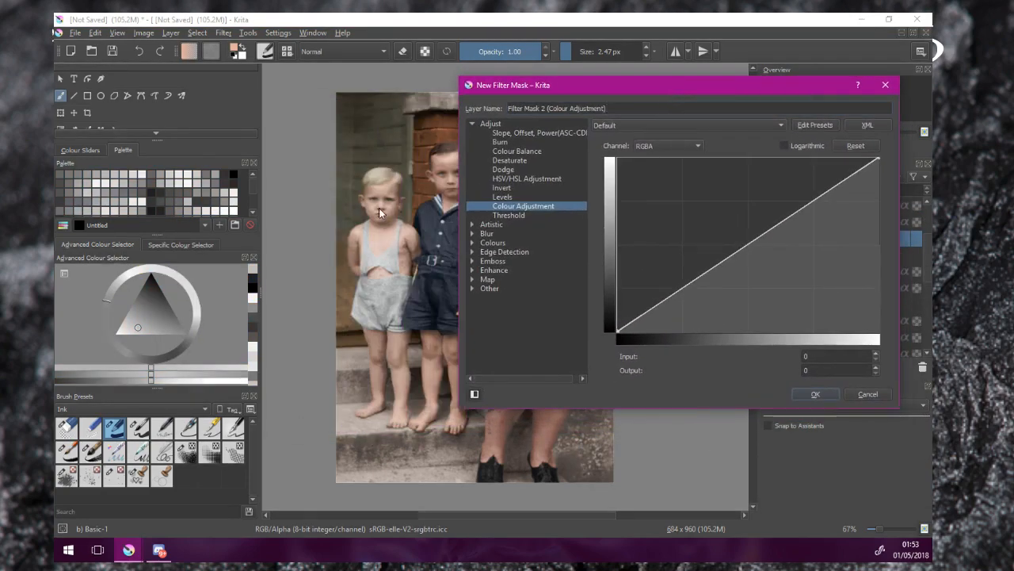
pyautogui.moveTo(695, 84); pyautogui.dragTo(557, 85)
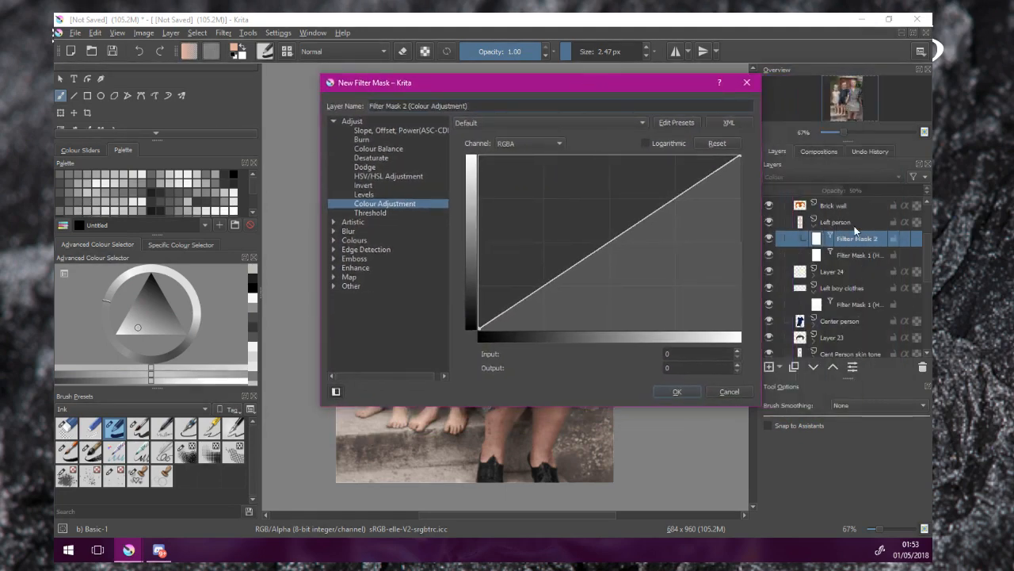
pyautogui.moveTo(602, 82); pyautogui.dragTo(786, 63)
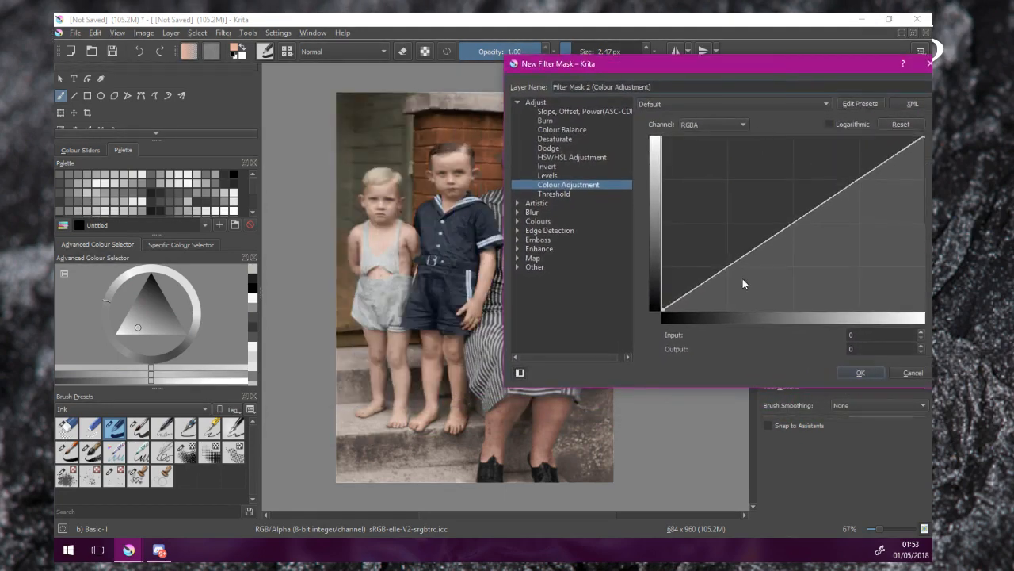
pyautogui.click(720, 268)
pyautogui.moveTo(721, 269); pyautogui.dragTo(726, 280)
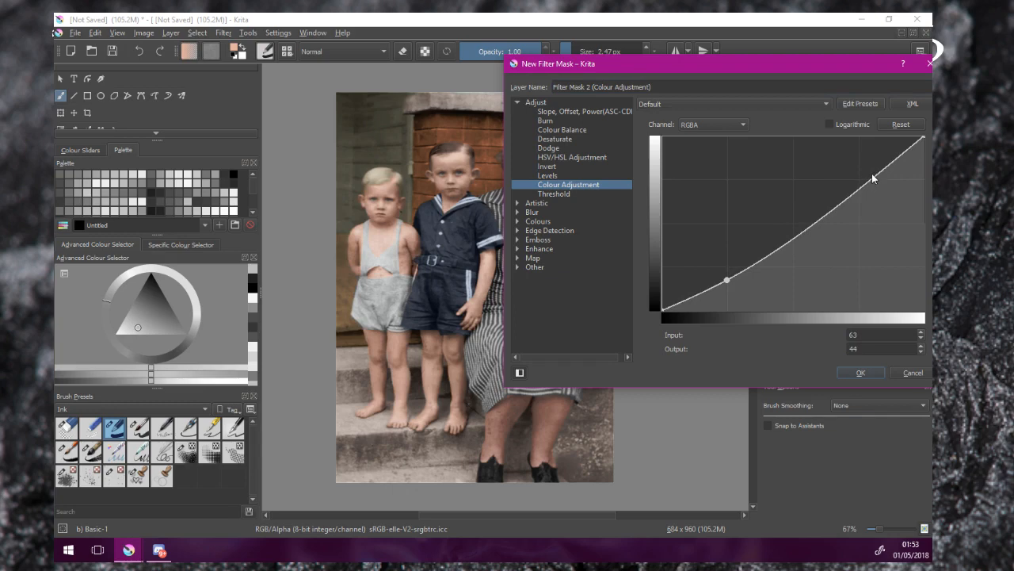
pyautogui.moveTo(876, 181); pyautogui.dragTo(863, 192)
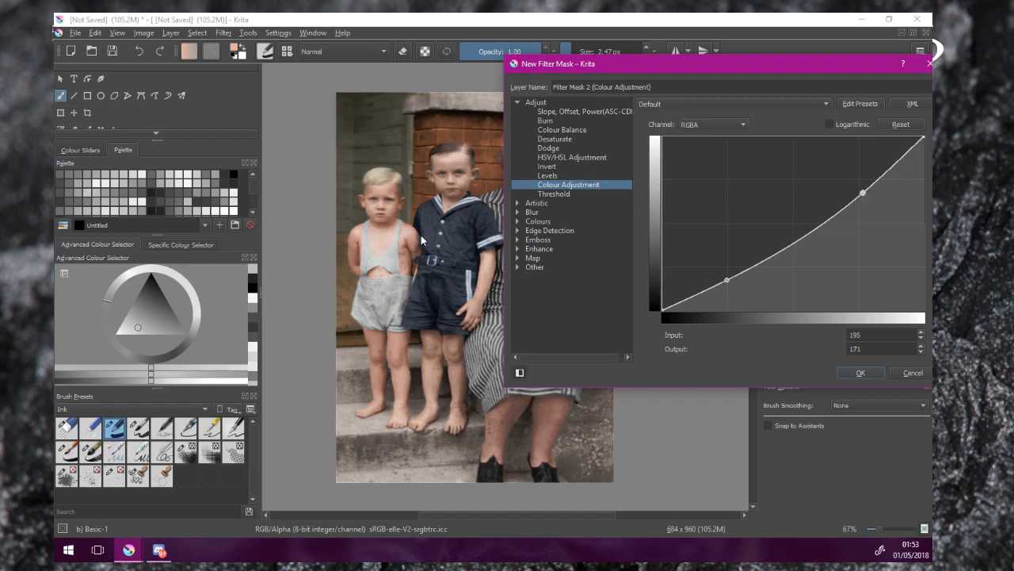
pyautogui.click(856, 376)
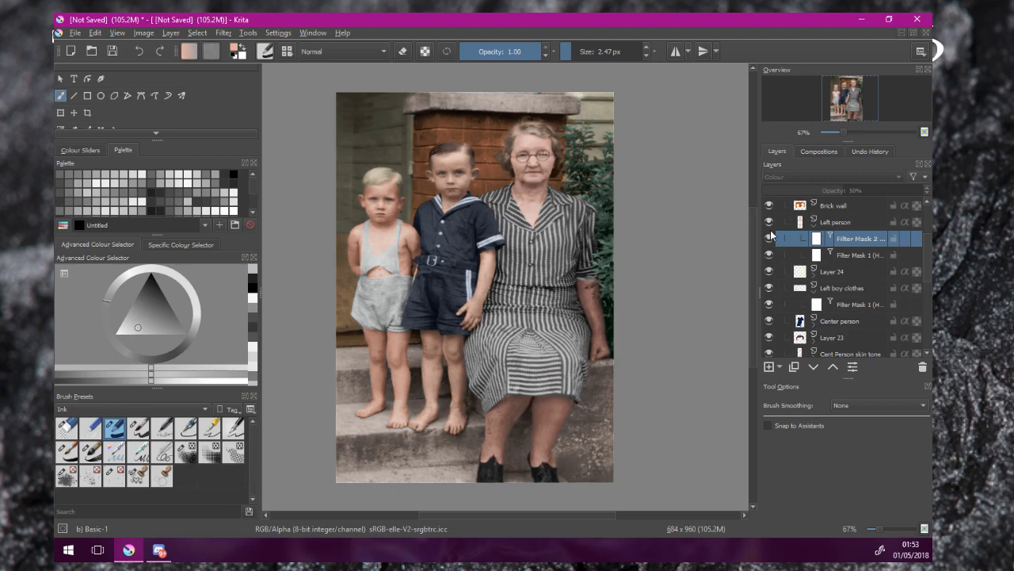
# Step: Set the Left person layer's opacity to 37%
pyautogui.click(837, 225)
pyautogui.click(833, 191)
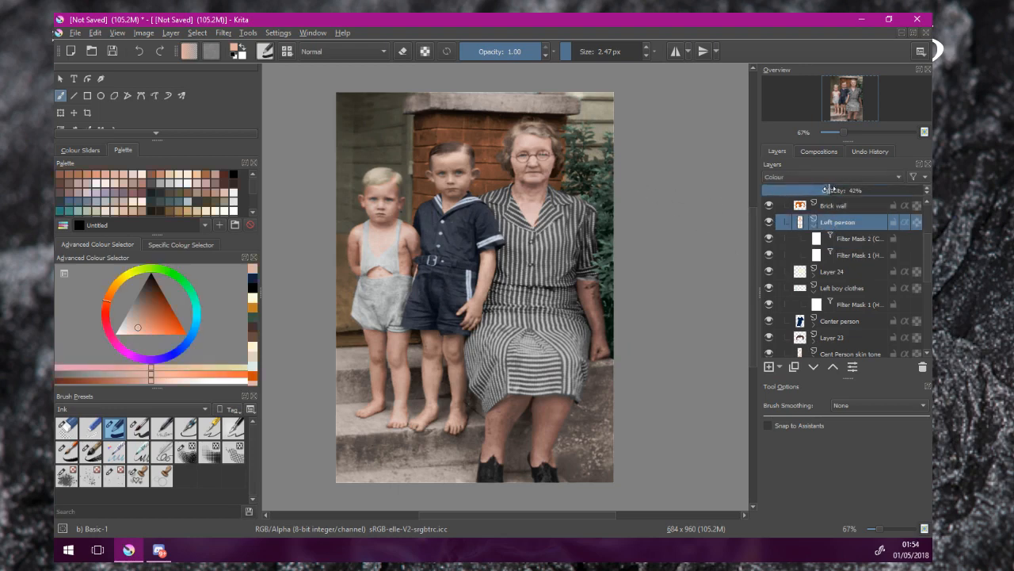
pyautogui.moveTo(832, 187); pyautogui.dragTo(840, 190)
pyautogui.scroll(3, 611, 293)
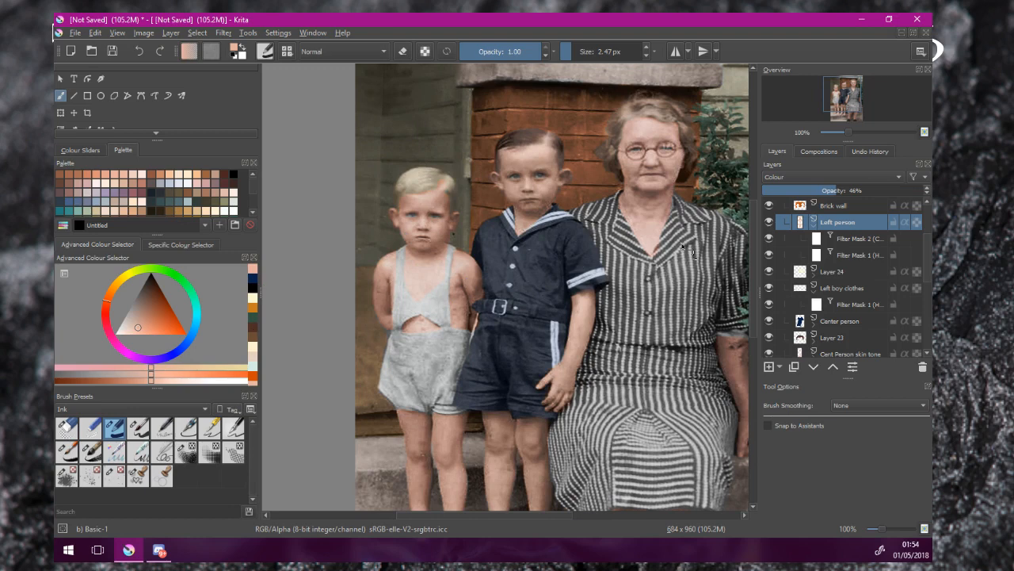
pyautogui.moveTo(832, 190); pyautogui.dragTo(824, 184)
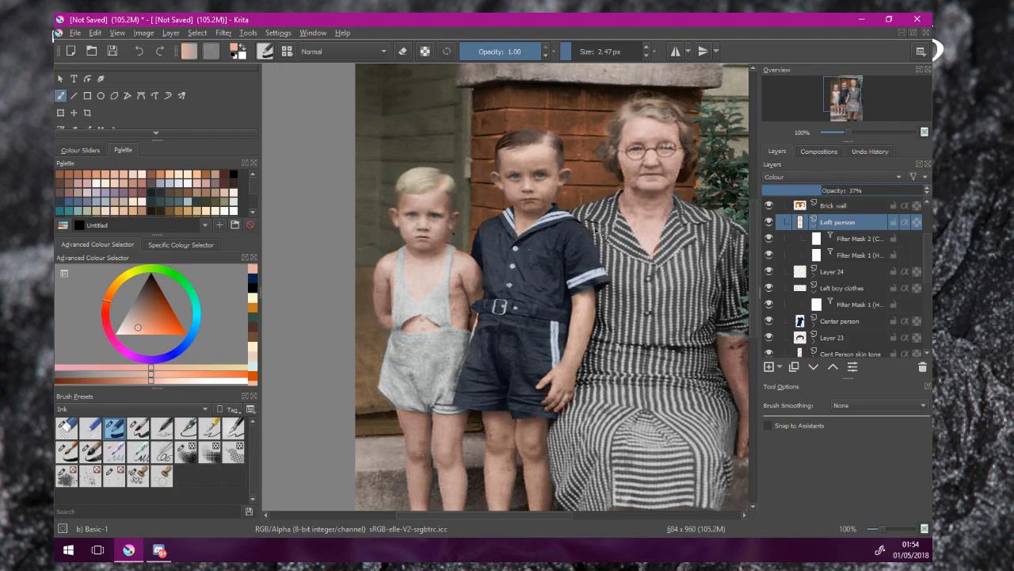
# Step: Examine the skin and hair tones of the three people both up close and in the whole photo
pyautogui.scroll(-1, 596, 232)
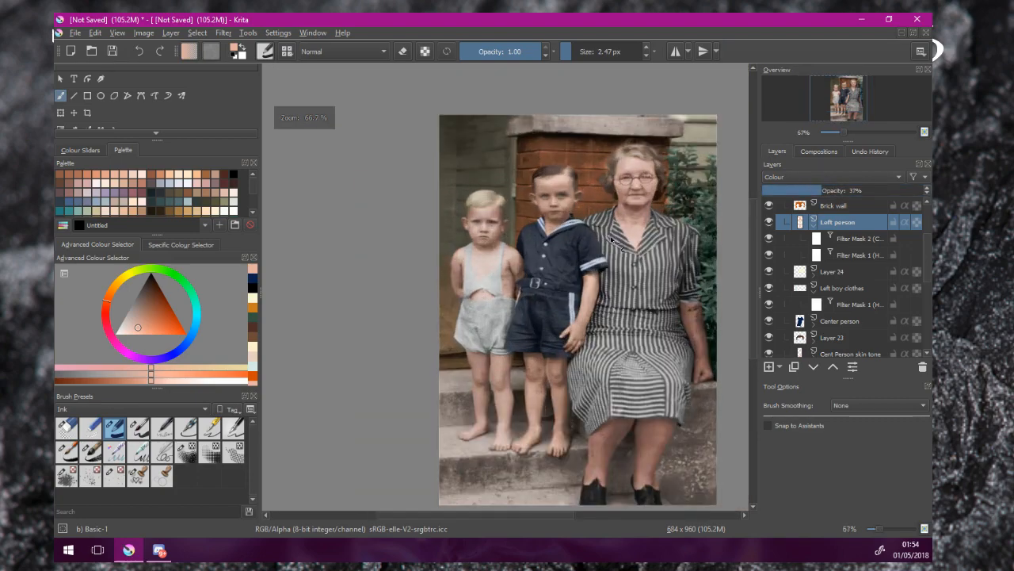
pyautogui.moveTo(610, 237); pyautogui.dragTo(588, 233)
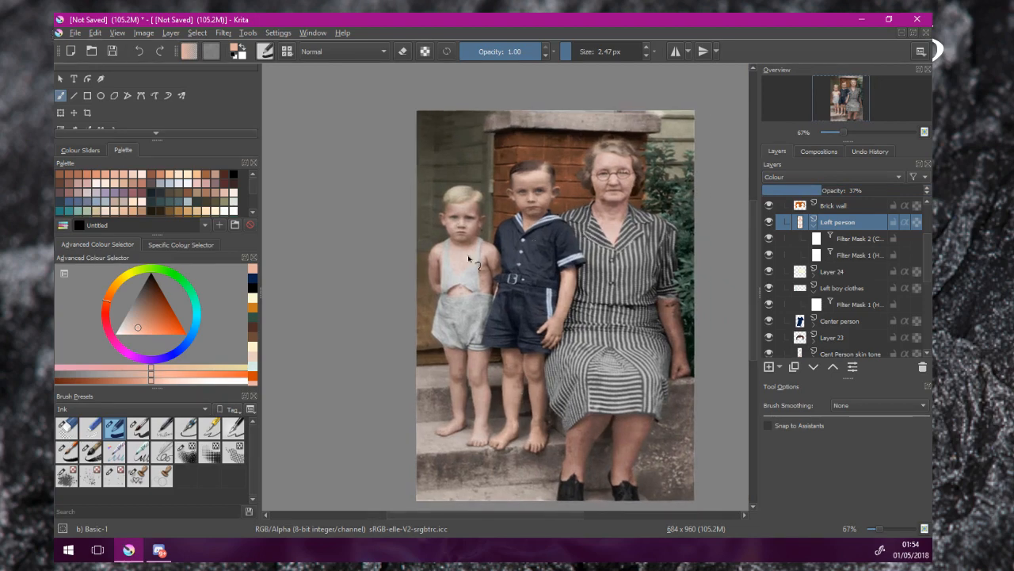
pyautogui.scroll(1, 467, 233)
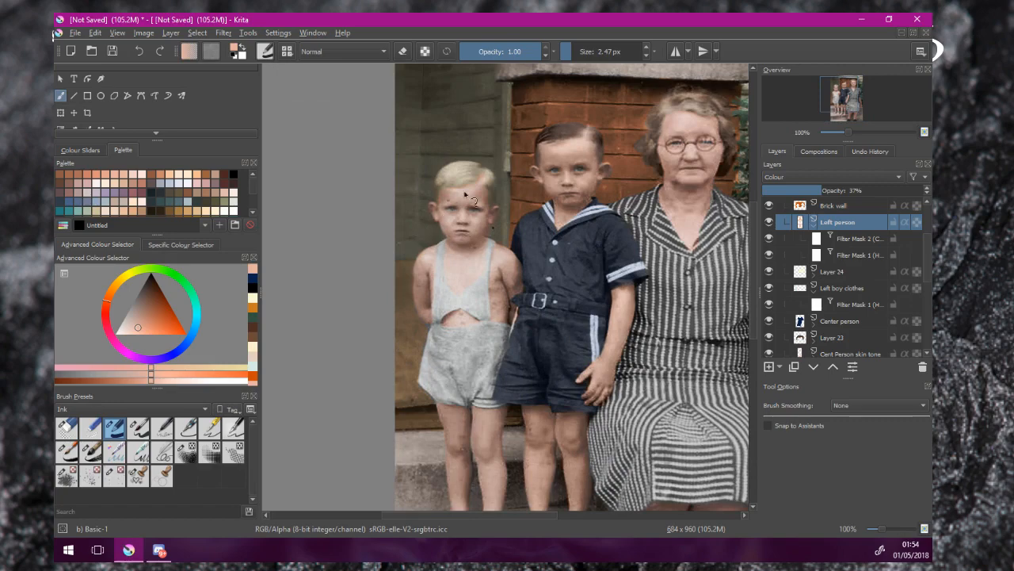
pyautogui.scroll(1, 468, 214)
pyautogui.scroll(1, 609, 167)
pyautogui.moveTo(609, 167); pyautogui.dragTo(501, 258)
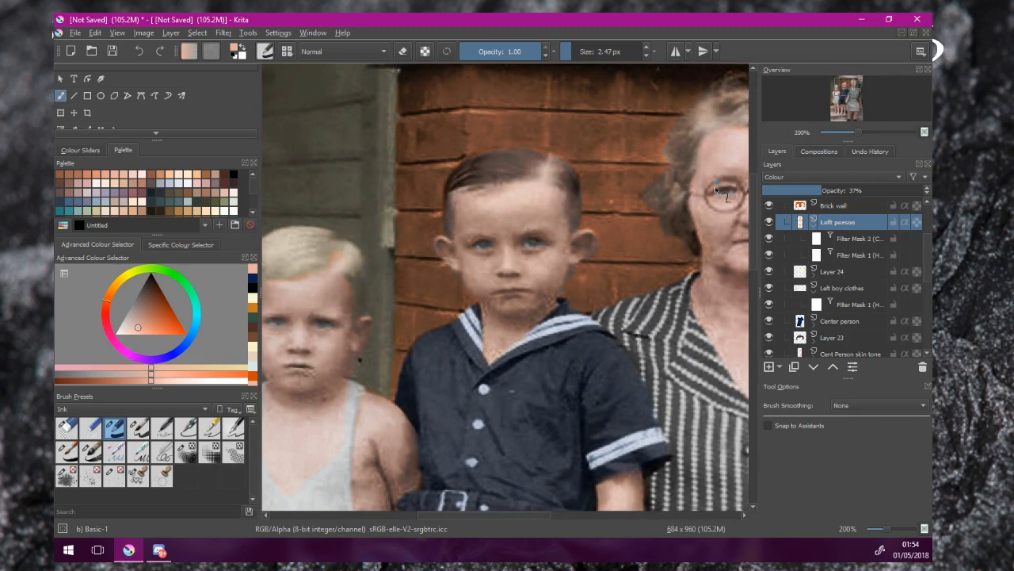
pyautogui.scroll(-5, 717, 190)
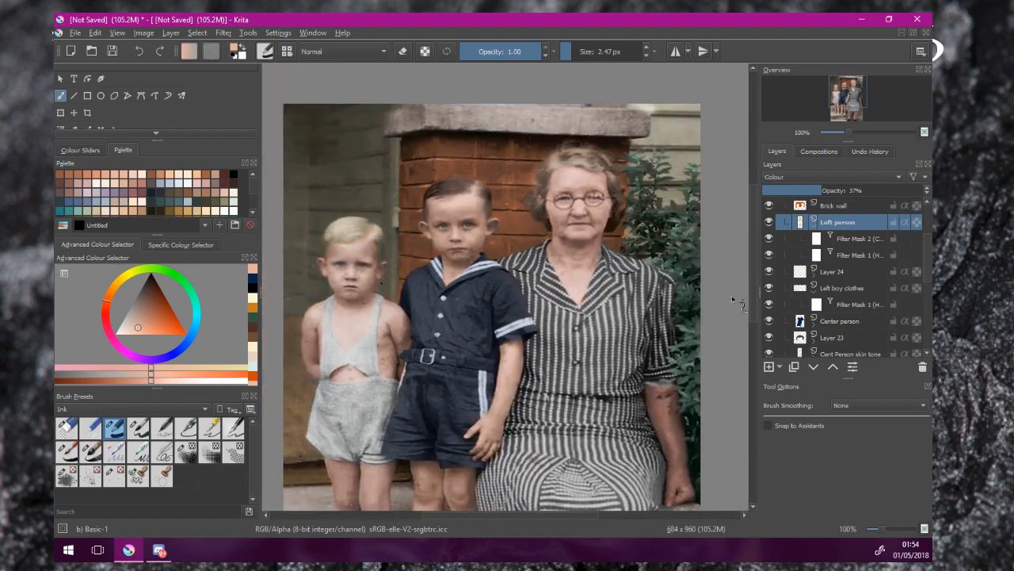
pyautogui.rightClick(819, 339)
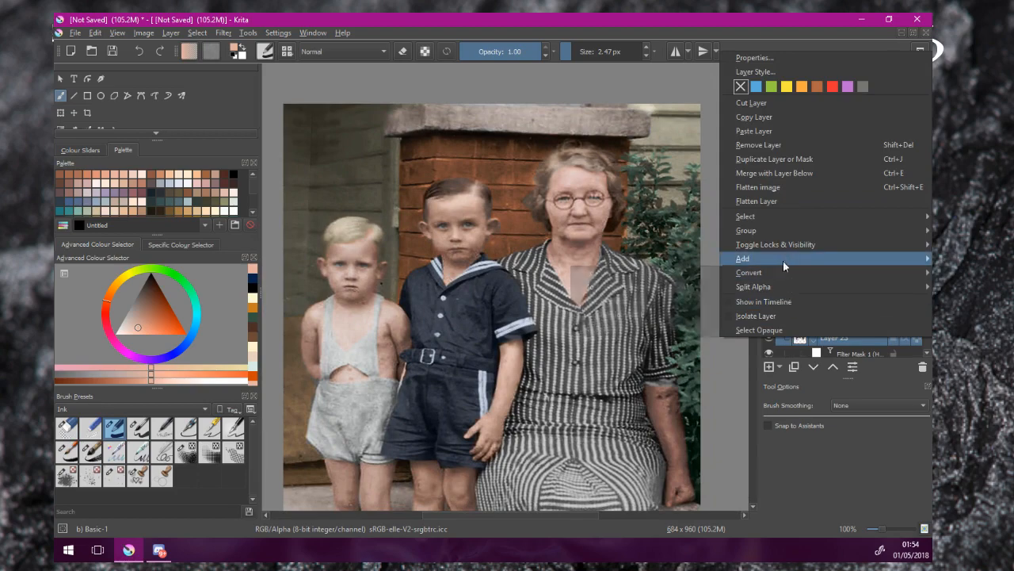
pyautogui.moveTo(779, 257)
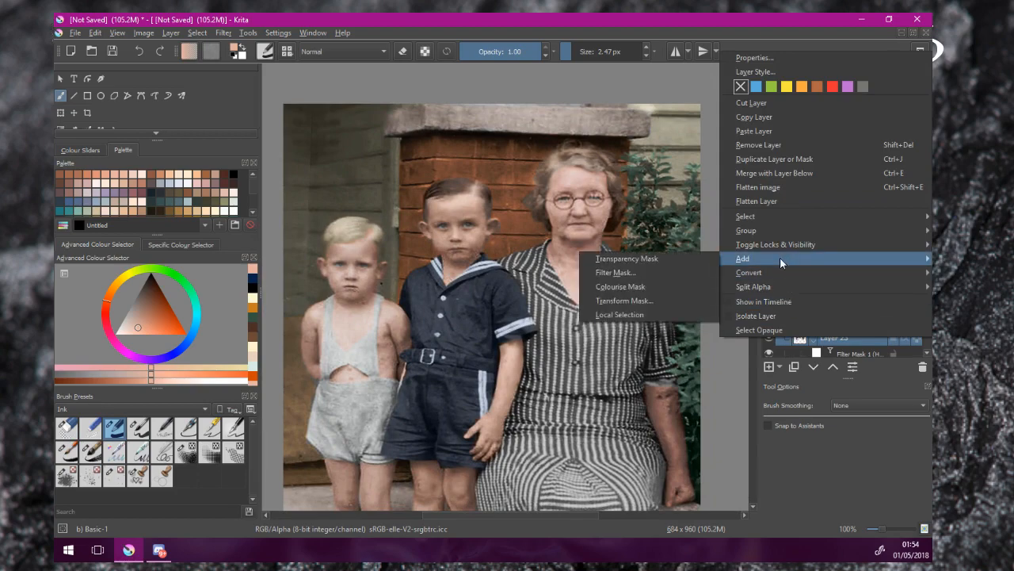
pyautogui.click(696, 272)
pyautogui.moveTo(493, 109); pyautogui.dragTo(212, 100)
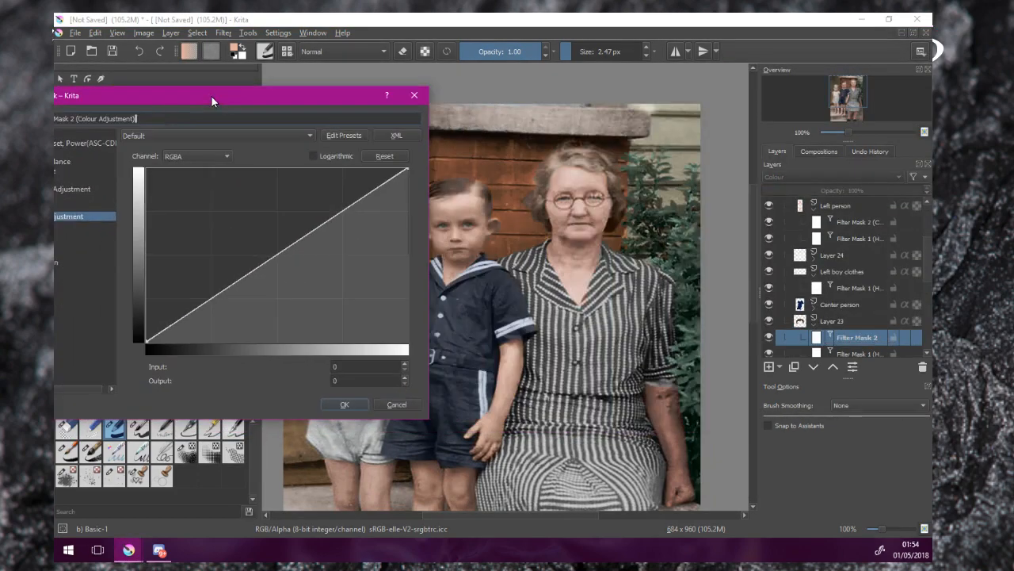
pyautogui.moveTo(209, 301); pyautogui.dragTo(234, 312)
pyautogui.moveTo(360, 220); pyautogui.dragTo(372, 239)
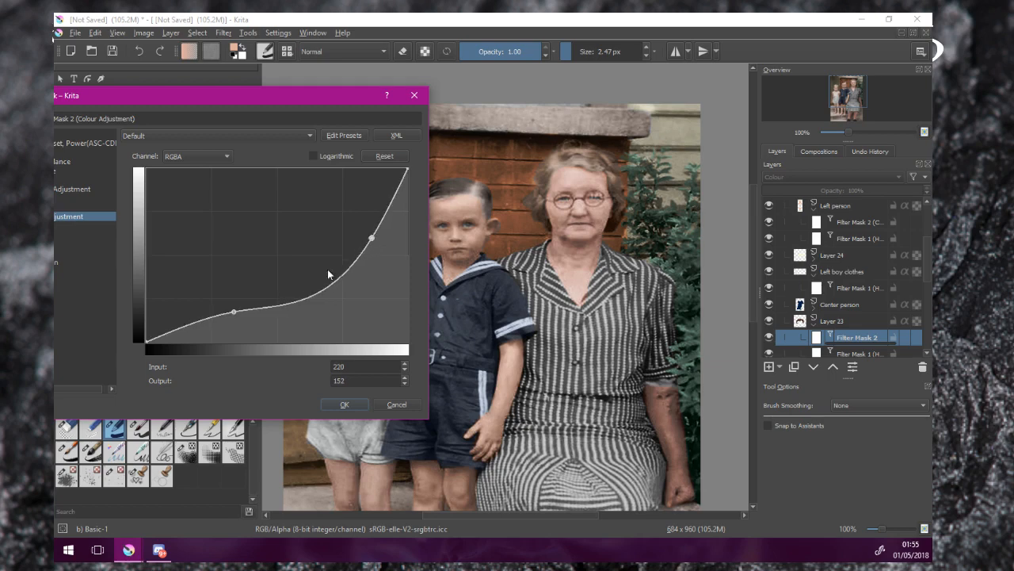
pyautogui.moveTo(214, 311)
pyautogui.mouseDown()
pyautogui.moveTo(217, 332)
pyautogui.moveTo(225, 328)
pyautogui.mouseUp()
pyautogui.moveTo(368, 242); pyautogui.dragTo(313, 203)
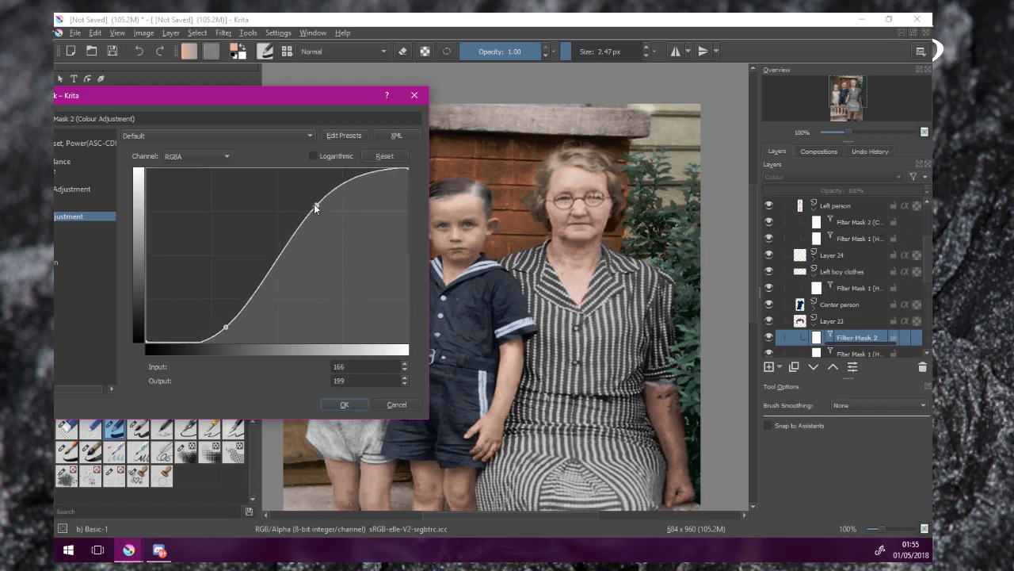
pyautogui.moveTo(222, 329); pyautogui.dragTo(250, 308)
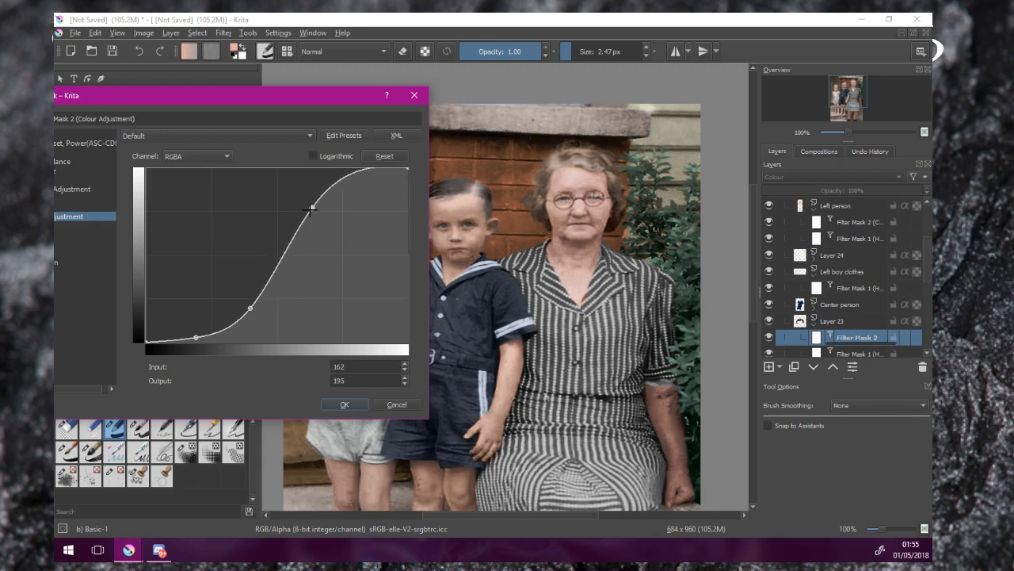
pyautogui.moveTo(309, 208); pyautogui.dragTo(346, 191)
pyautogui.moveTo(249, 307); pyautogui.dragTo(317, 255)
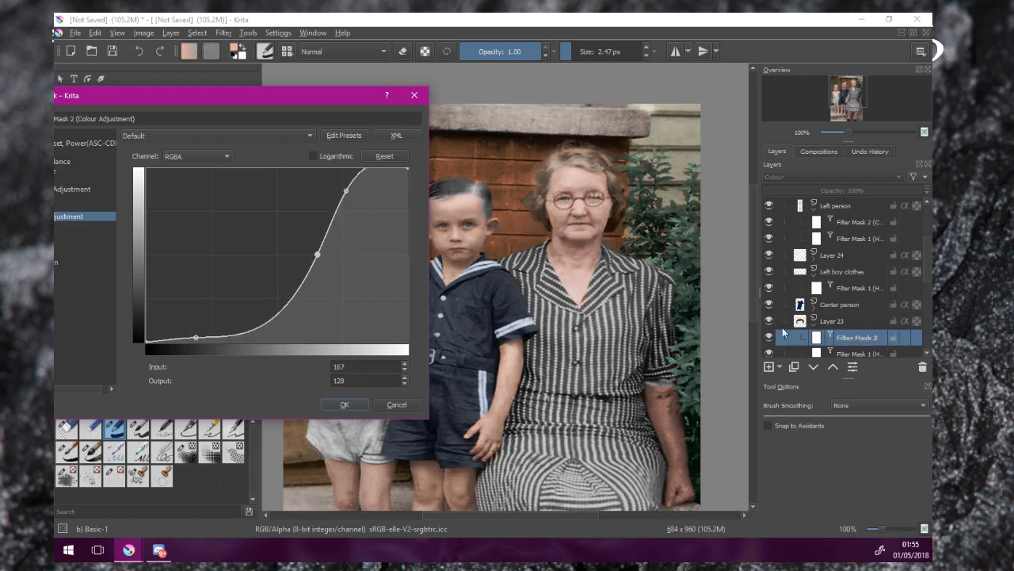
pyautogui.click(396, 404)
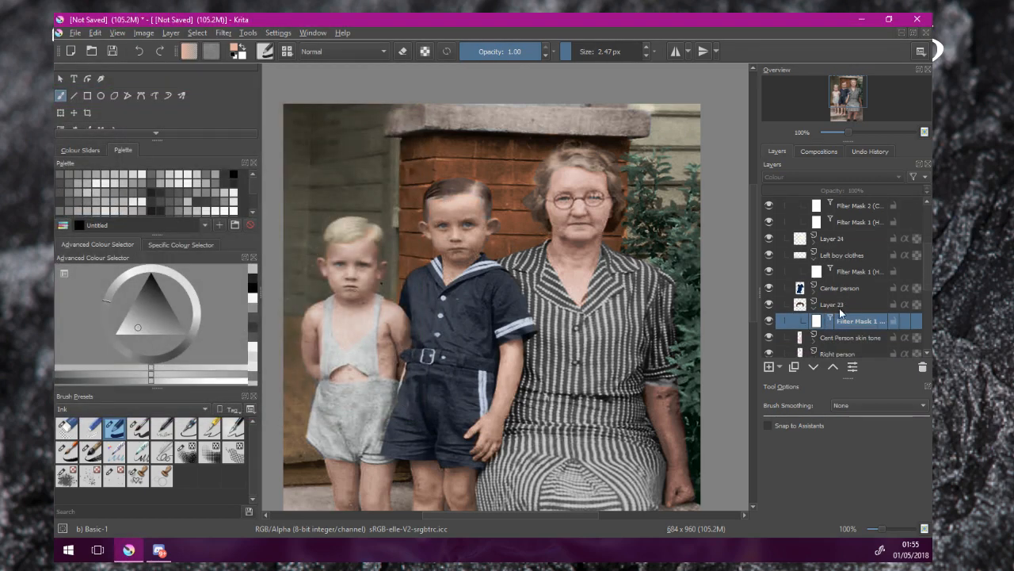
# Step: Start a new Colour Adjustment filter mask on Layer 22, which colours the woman's hair
pyautogui.scroll(-2, 842, 320)
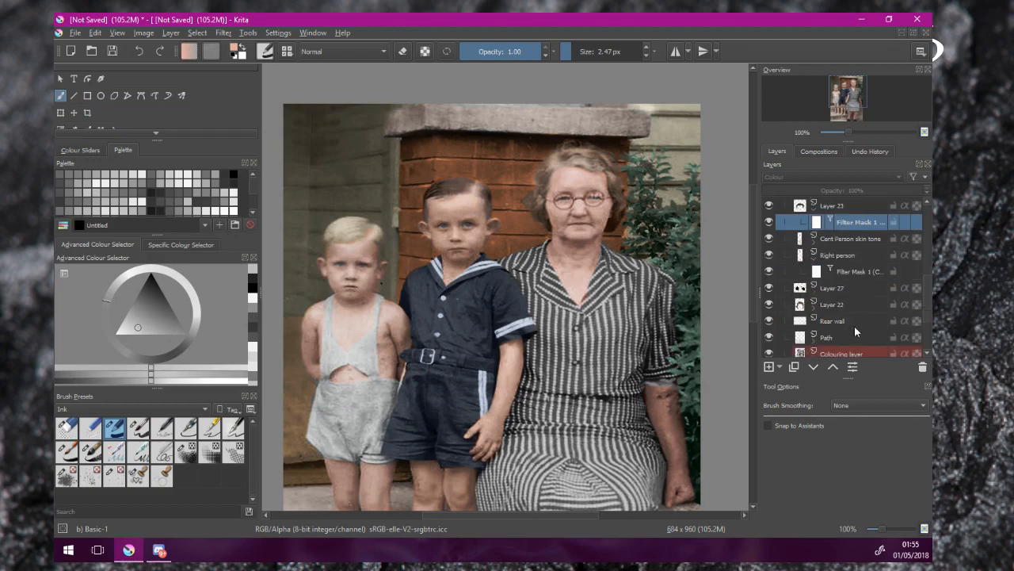
pyautogui.click(836, 308)
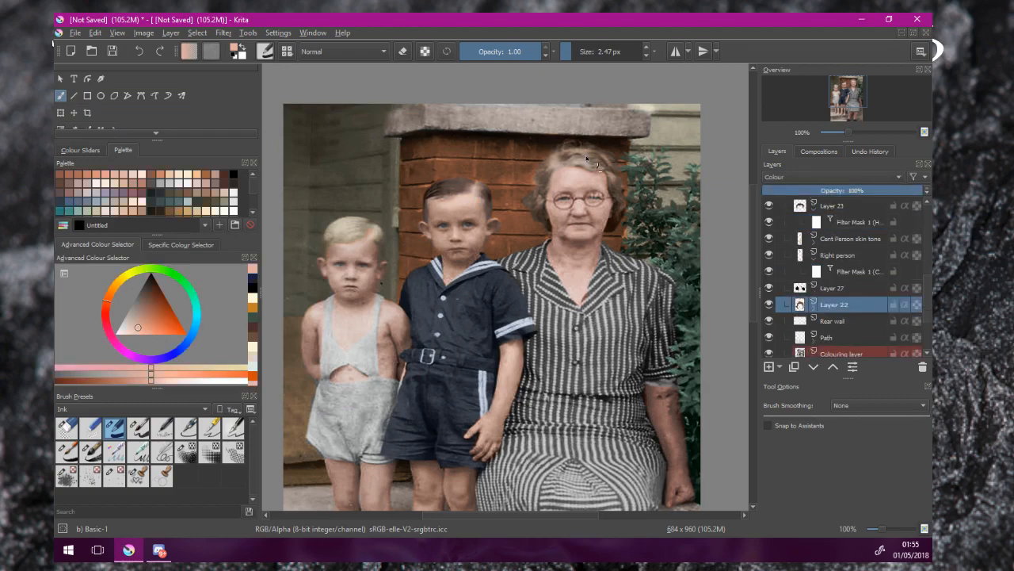
pyautogui.scroll(1, 588, 161)
pyautogui.rightClick(829, 306)
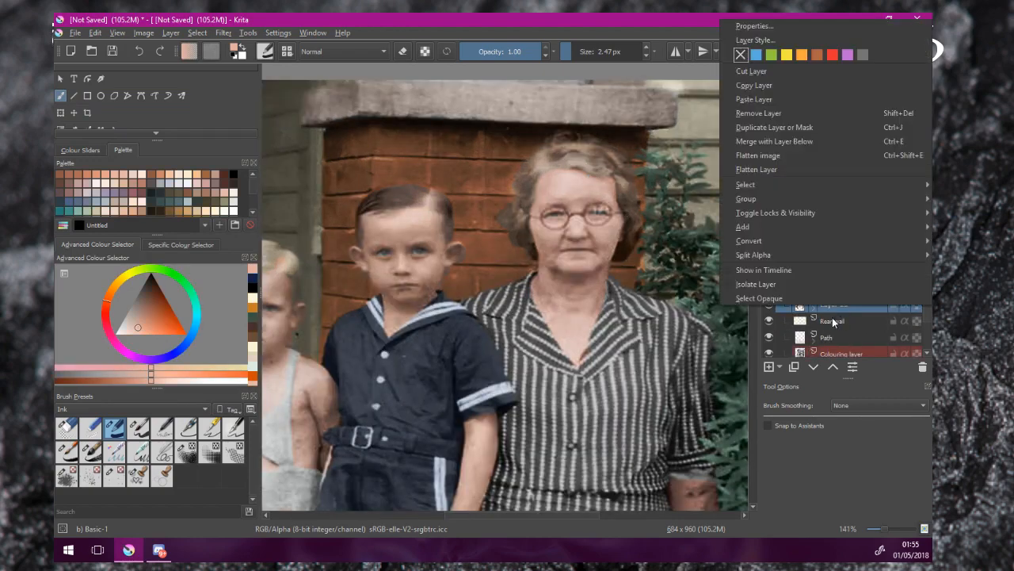
pyautogui.moveTo(809, 242)
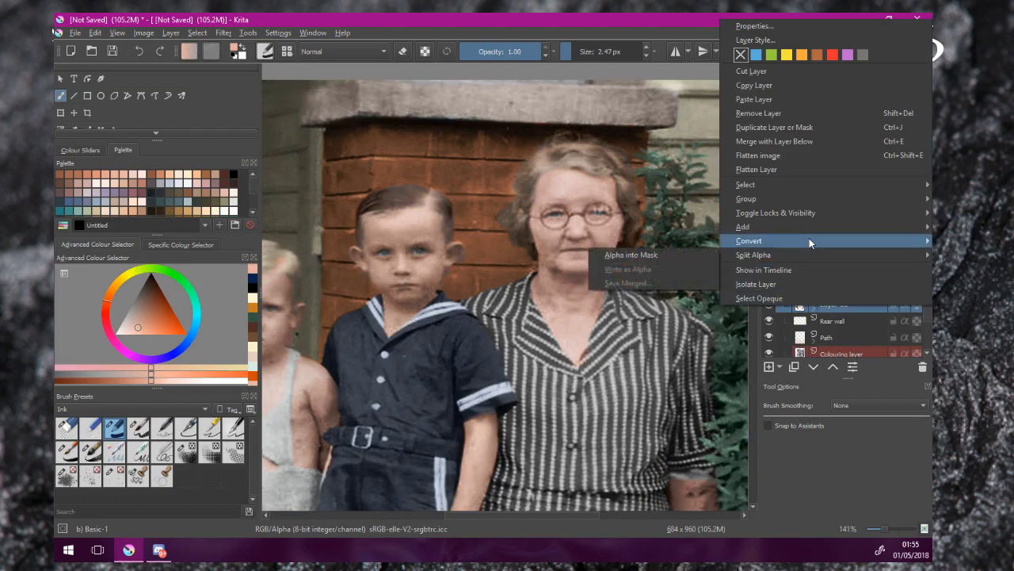
pyautogui.click(683, 242)
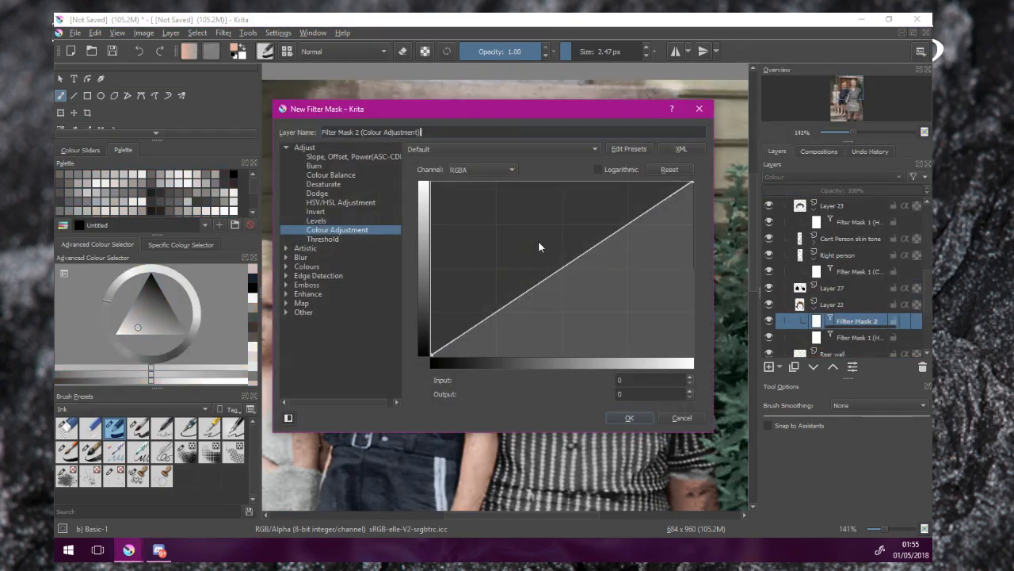
# Step: Add two points to the RGBA curve of Layer 22's new mask, at input 78, output 28 and input 212, output 188
pyautogui.moveTo(496, 112); pyautogui.dragTo(278, 113)
pyautogui.moveTo(269, 319); pyautogui.dragTo(284, 328)
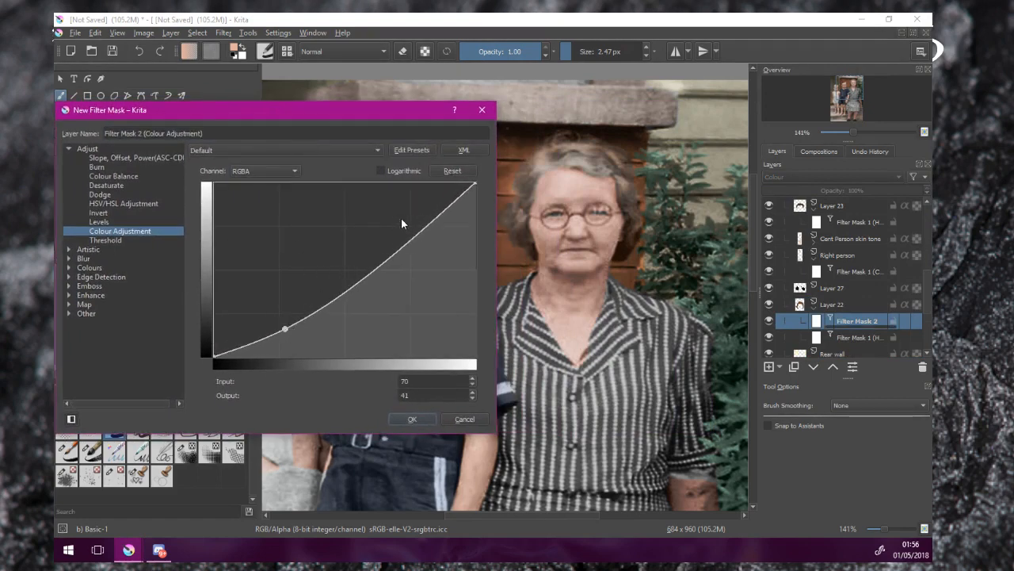
pyautogui.moveTo(430, 222); pyautogui.dragTo(432, 245)
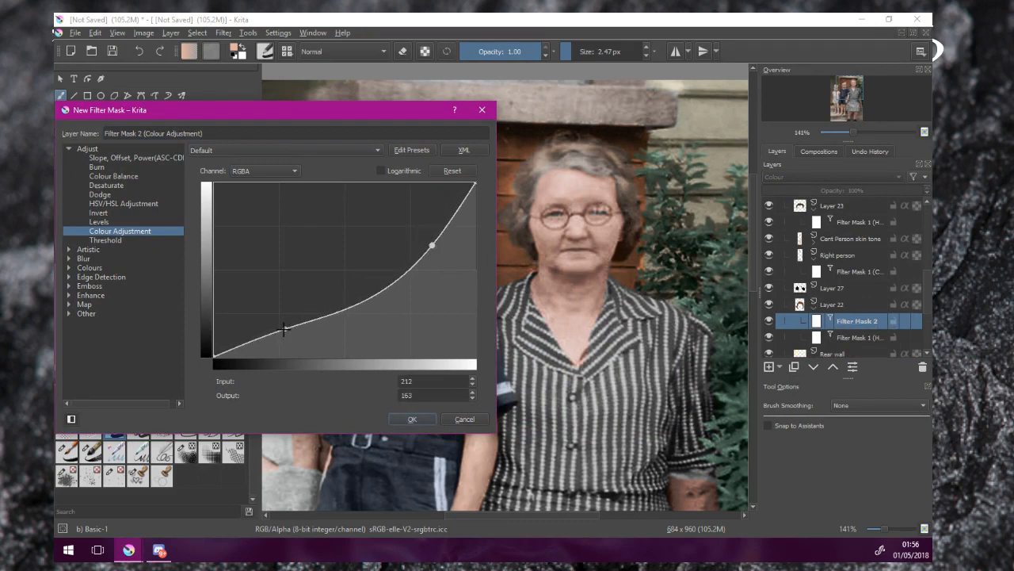
pyautogui.moveTo(284, 329); pyautogui.dragTo(293, 337)
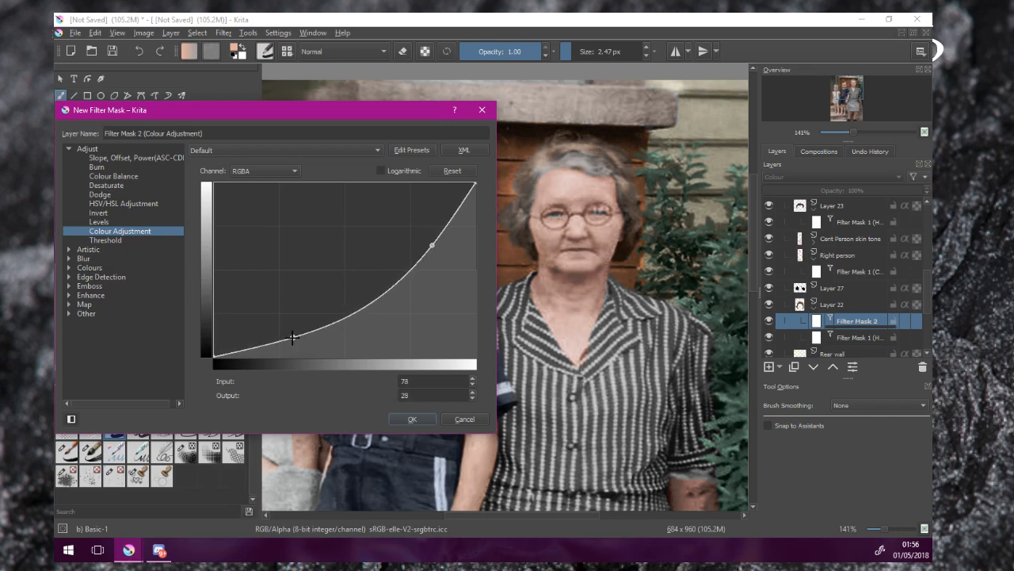
pyautogui.moveTo(431, 246)
pyautogui.mouseDown()
pyautogui.moveTo(423, 218)
pyautogui.moveTo(431, 228)
pyautogui.mouseUp()
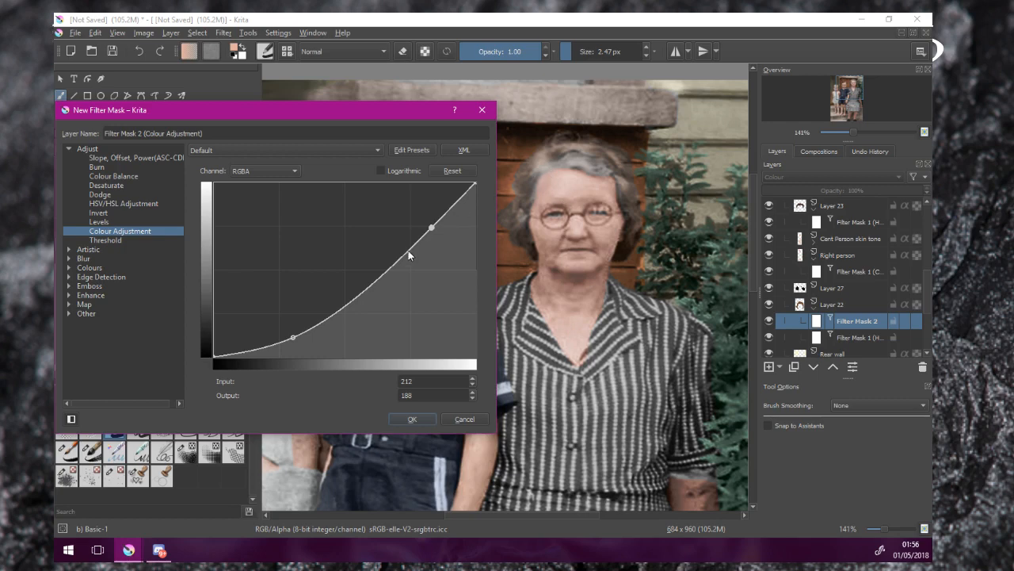
# Step: Try a brighter hair curve with the lower point at input 78, output 75 and the upper point at input 238, output 246
pyautogui.moveTo(432, 227); pyautogui.dragTo(464, 216)
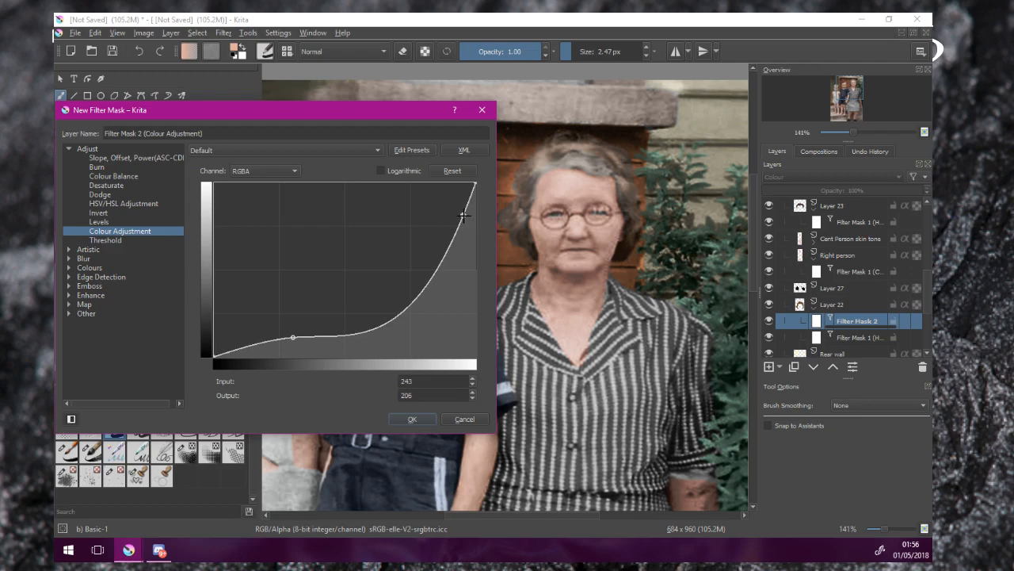
pyautogui.moveTo(293, 336); pyautogui.dragTo(448, 328)
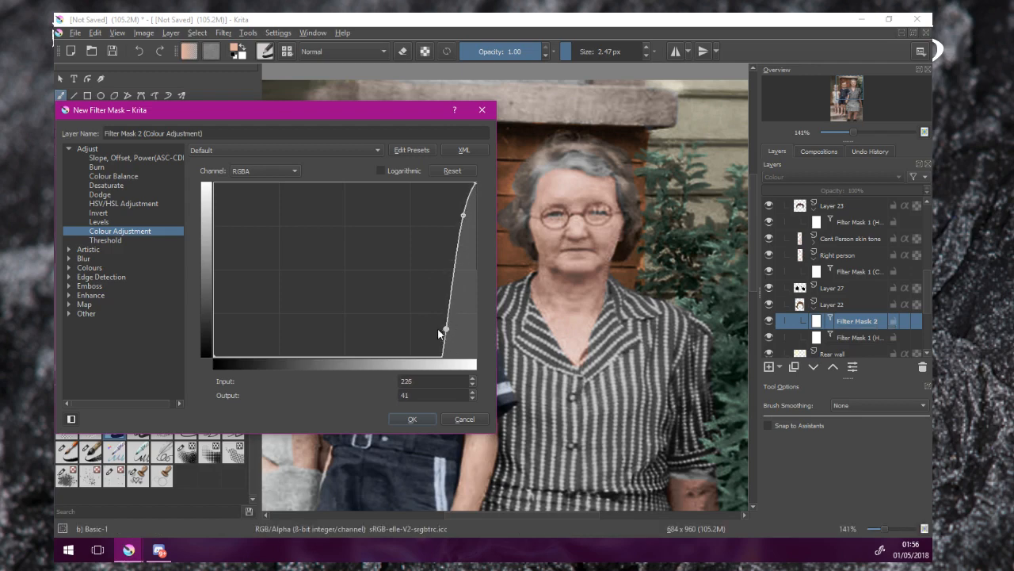
pyautogui.moveTo(444, 331); pyautogui.dragTo(281, 273)
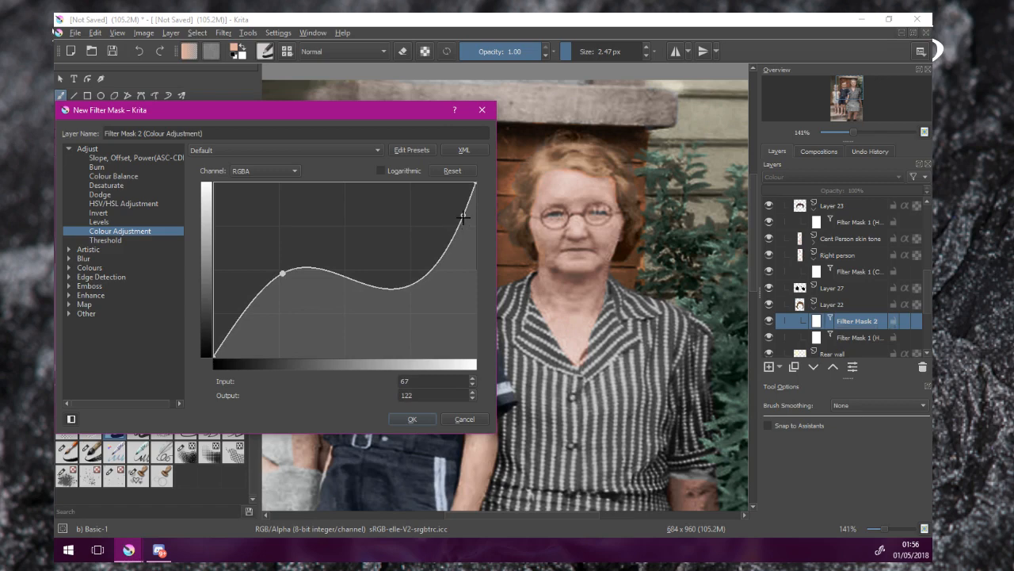
pyautogui.moveTo(463, 217); pyautogui.dragTo(458, 188)
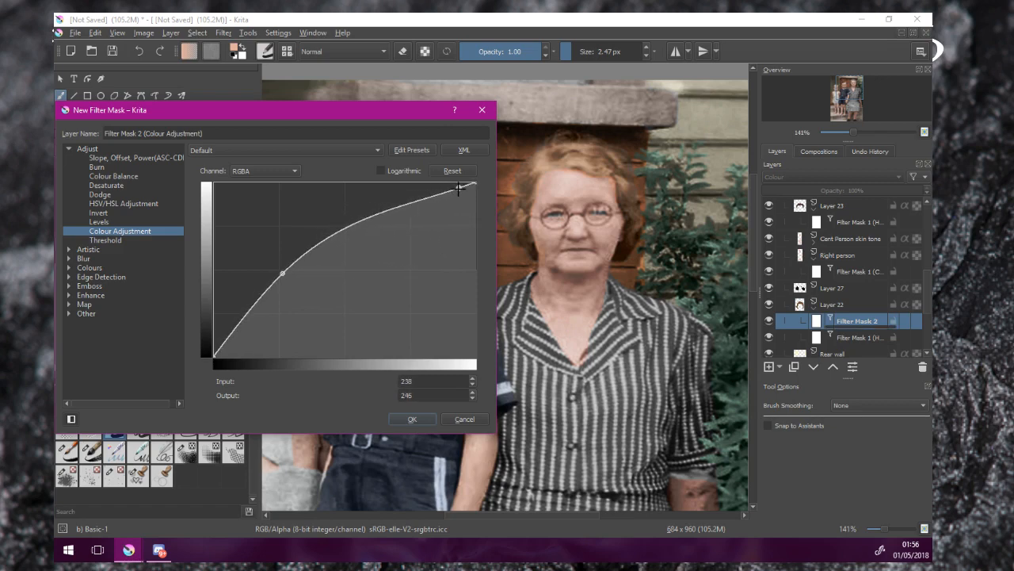
pyautogui.moveTo(280, 273); pyautogui.dragTo(293, 305)
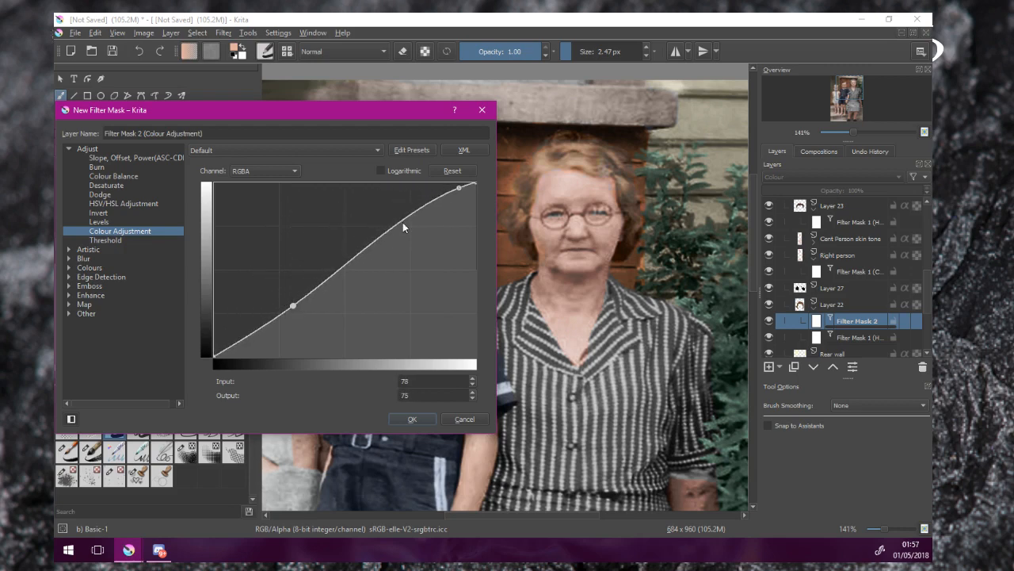
# Step: Try moving the hair curve's upper point to input 222, output 200 and its lower point to input 20, output 69
pyautogui.click(453, 200)
pyautogui.moveTo(455, 198); pyautogui.dragTo(378, 225)
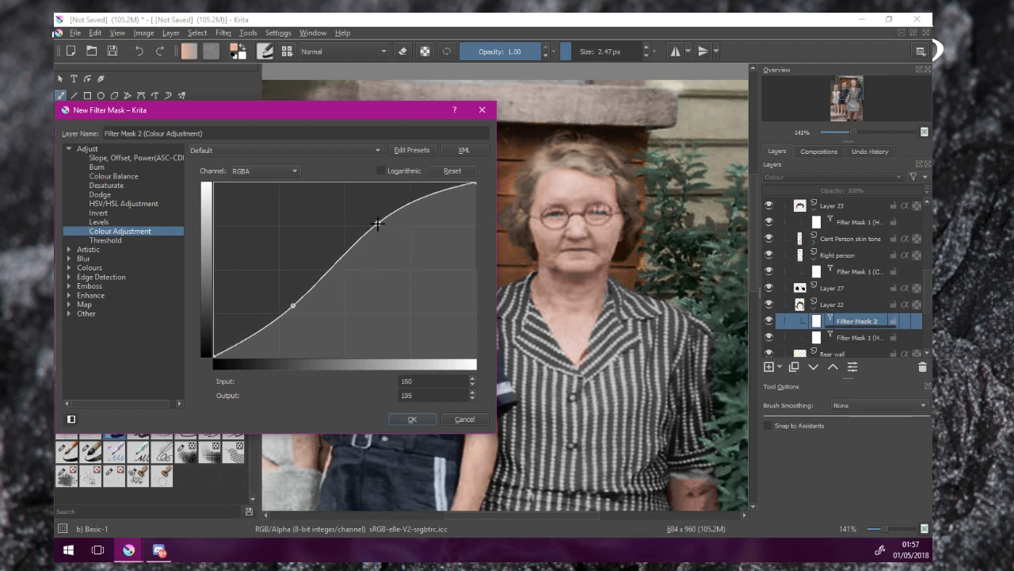
pyautogui.moveTo(292, 306)
pyautogui.mouseDown()
pyautogui.moveTo(283, 224)
pyautogui.moveTo(304, 329)
pyautogui.moveTo(304, 313)
pyautogui.mouseUp()
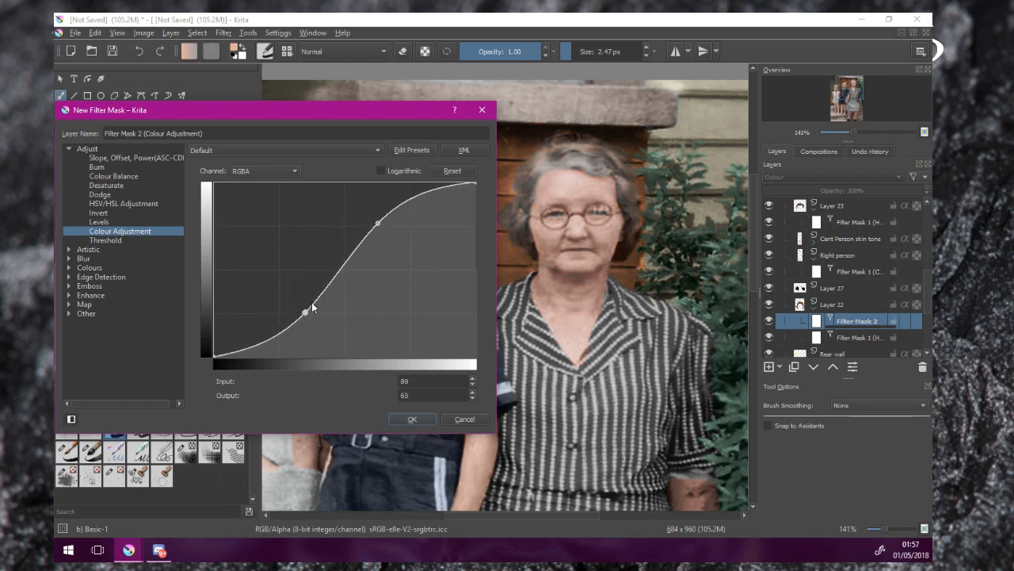
pyautogui.moveTo(377, 224); pyautogui.dragTo(441, 221)
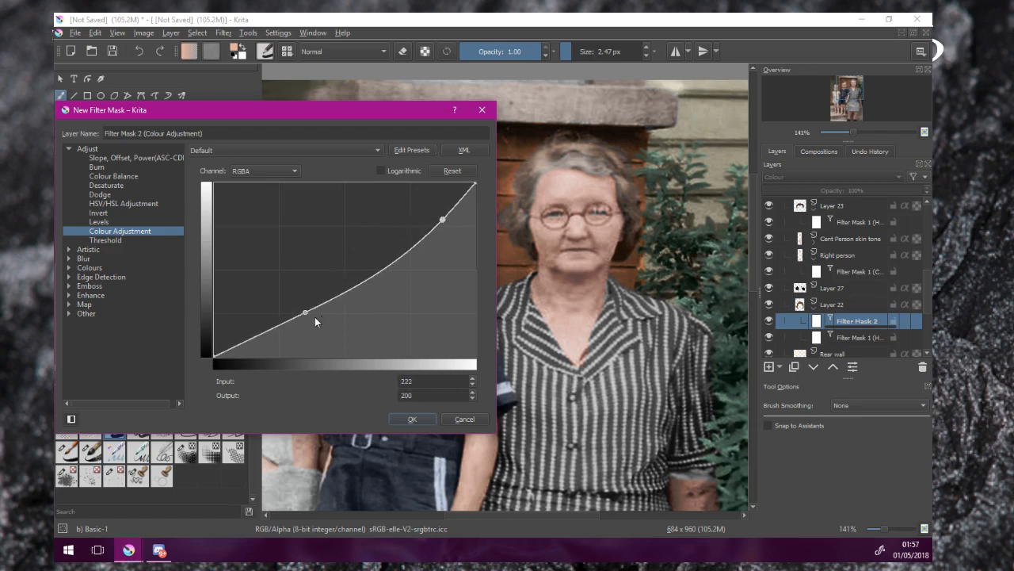
pyautogui.moveTo(306, 313); pyautogui.dragTo(234, 309)
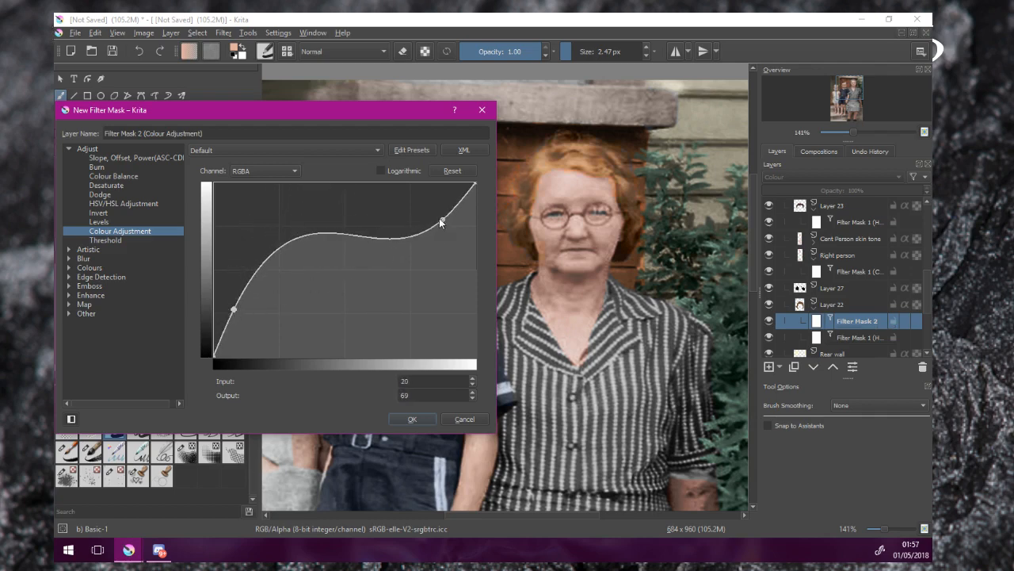
# Step: Reshape the hair curve with a lowered first point, a middle point at input 160, output 161 and an upper point at input 199, output 231, and apply it
pyautogui.moveTo(440, 223); pyautogui.dragTo(340, 241)
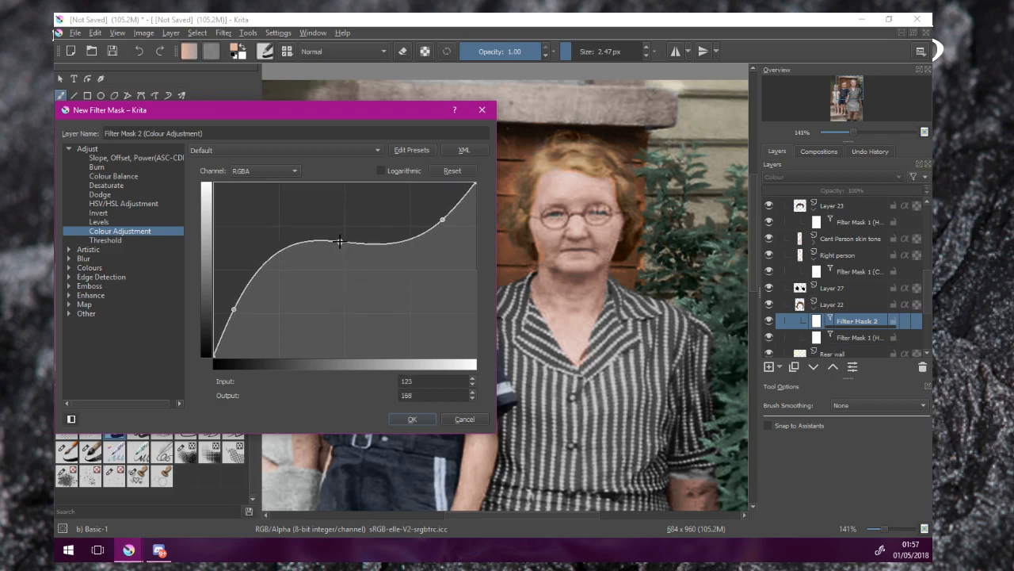
pyautogui.moveTo(233, 309); pyautogui.dragTo(301, 325)
pyautogui.moveTo(314, 322); pyautogui.dragTo(305, 319)
pyautogui.click(340, 241)
pyautogui.moveTo(339, 241); pyautogui.dragTo(378, 246)
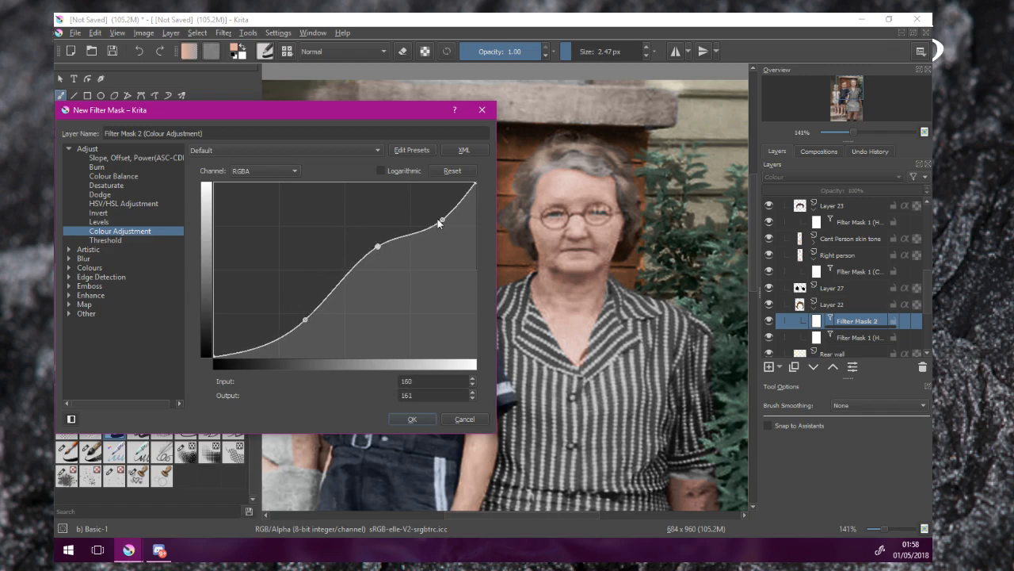
pyautogui.moveTo(441, 221); pyautogui.dragTo(417, 197)
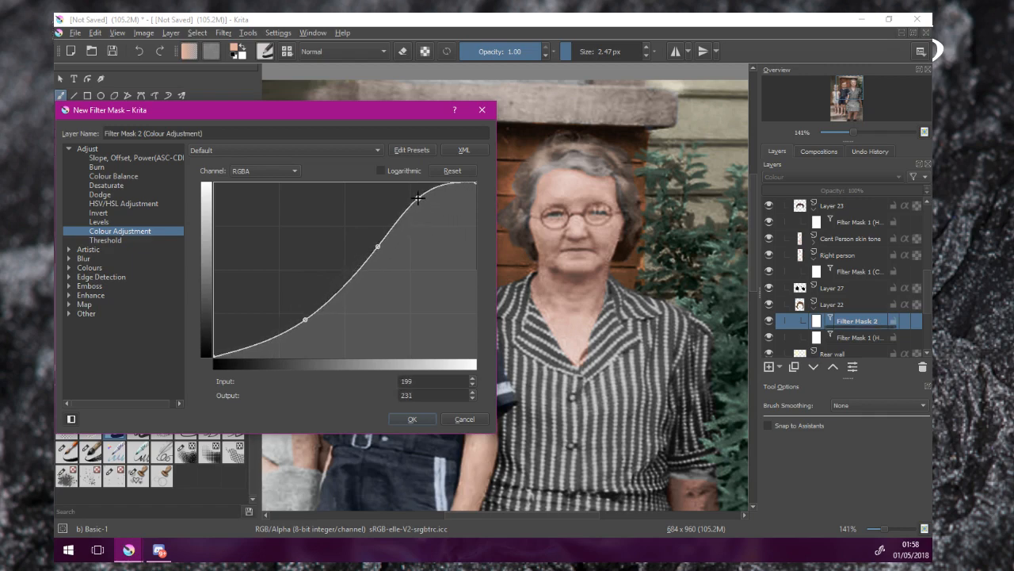
pyautogui.click(412, 418)
# Step: Identify the layer that colours the left boy's hair by toggling the visibility of Layer 24
pyautogui.scroll(-2, 539, 266)
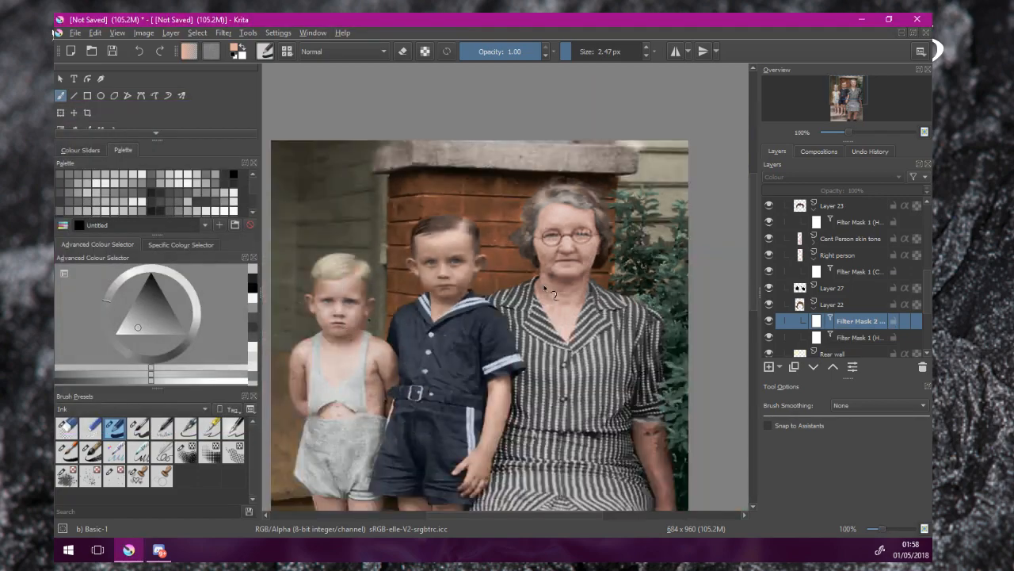
pyautogui.moveTo(541, 265); pyautogui.dragTo(549, 232)
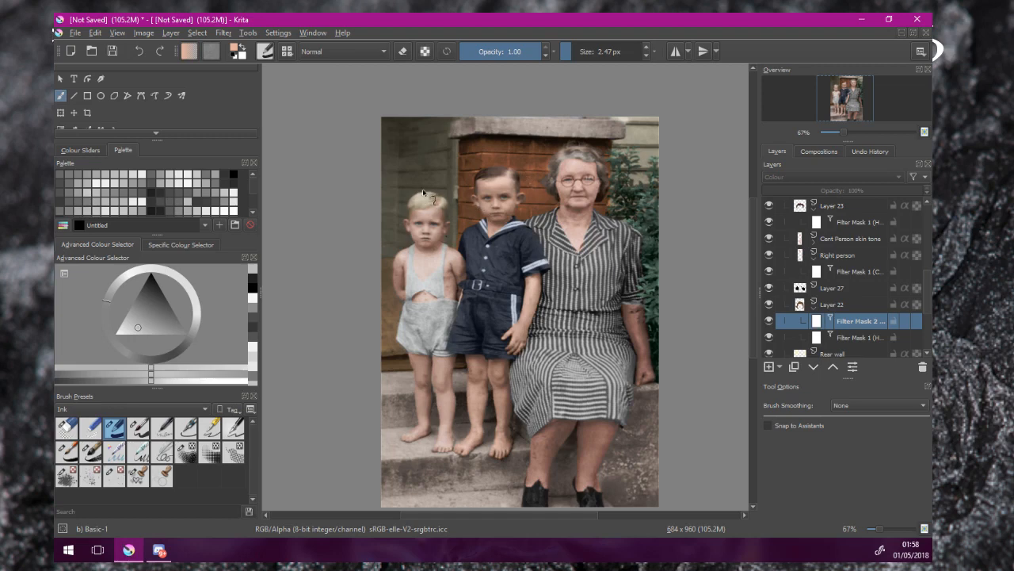
pyautogui.scroll(5, 848, 257)
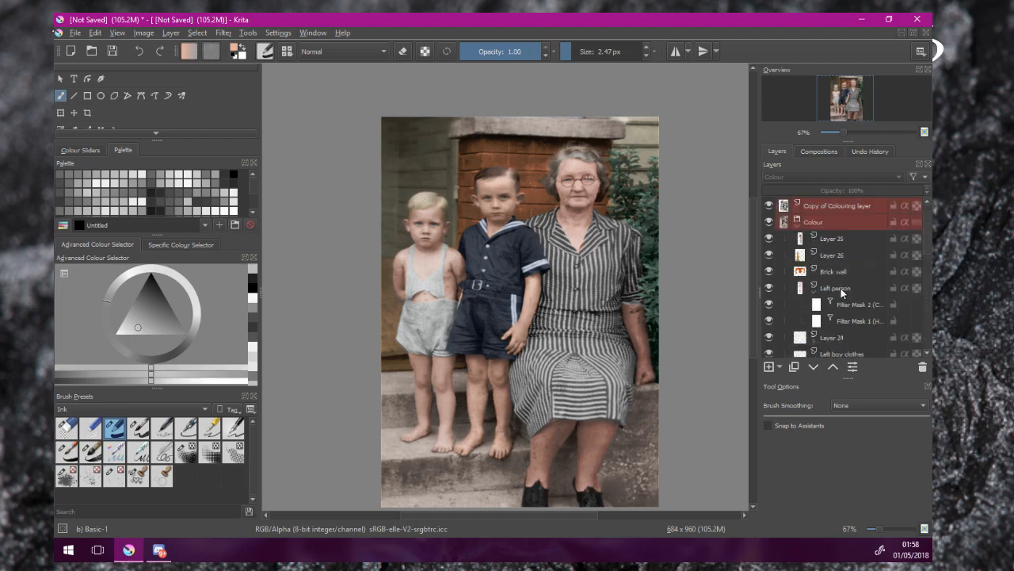
pyautogui.scroll(-3, 826, 264)
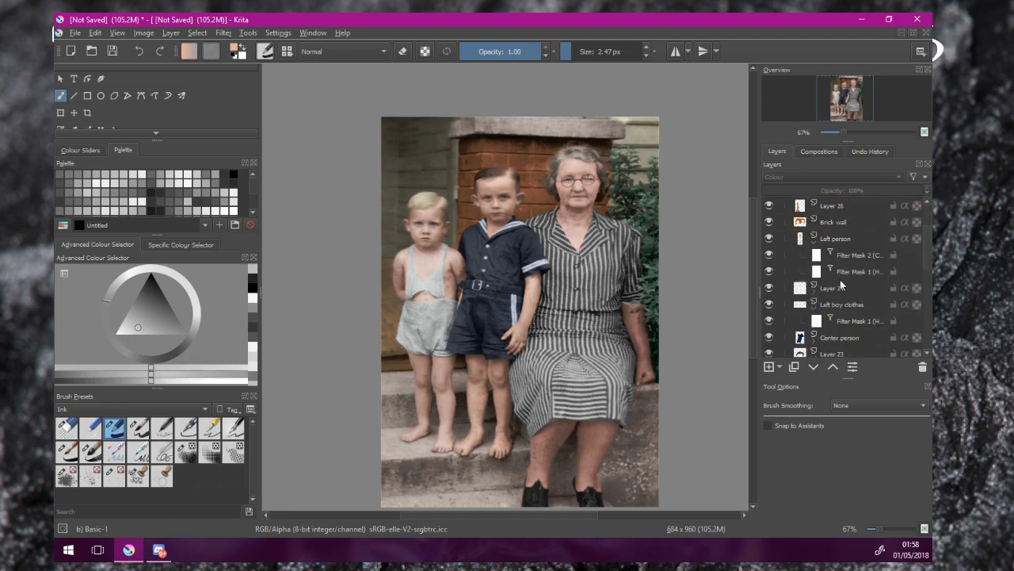
pyautogui.click(829, 288)
pyautogui.click(769, 289)
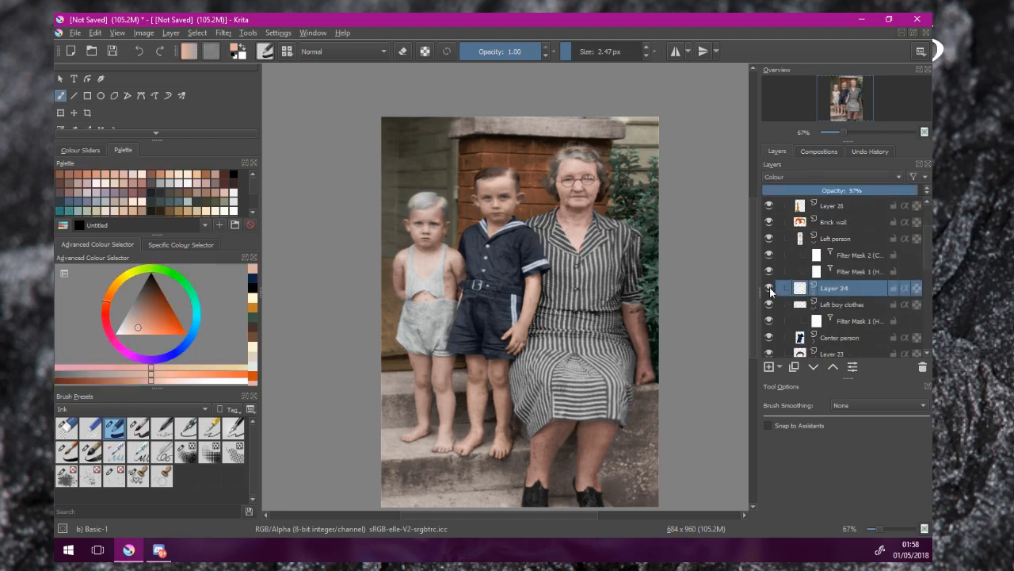
# Step: Add a Colour Adjustment filter mask to Layer 24 with an RGBA curve point at input 44, output 15
pyautogui.rightClick(836, 291)
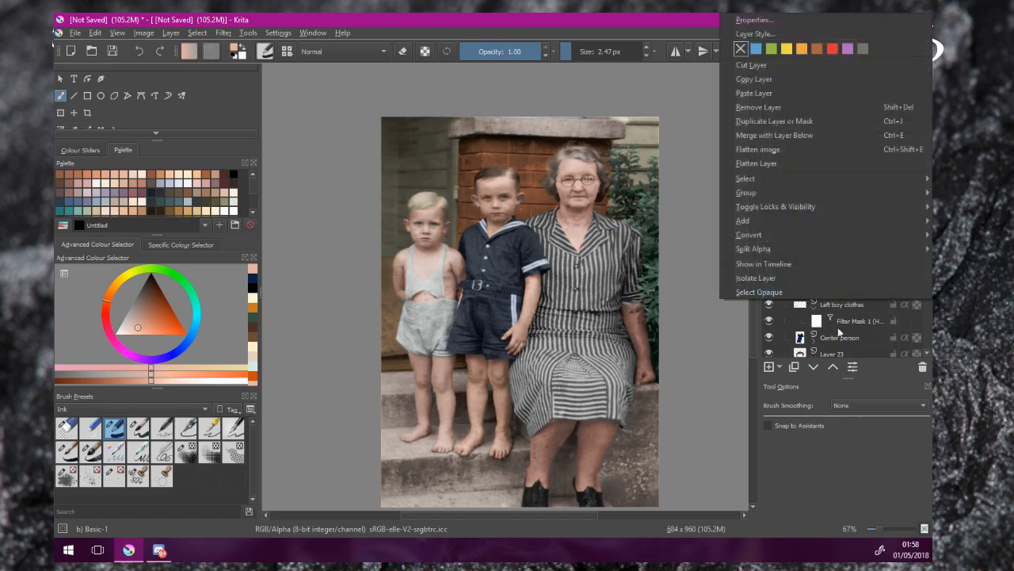
pyautogui.moveTo(803, 223)
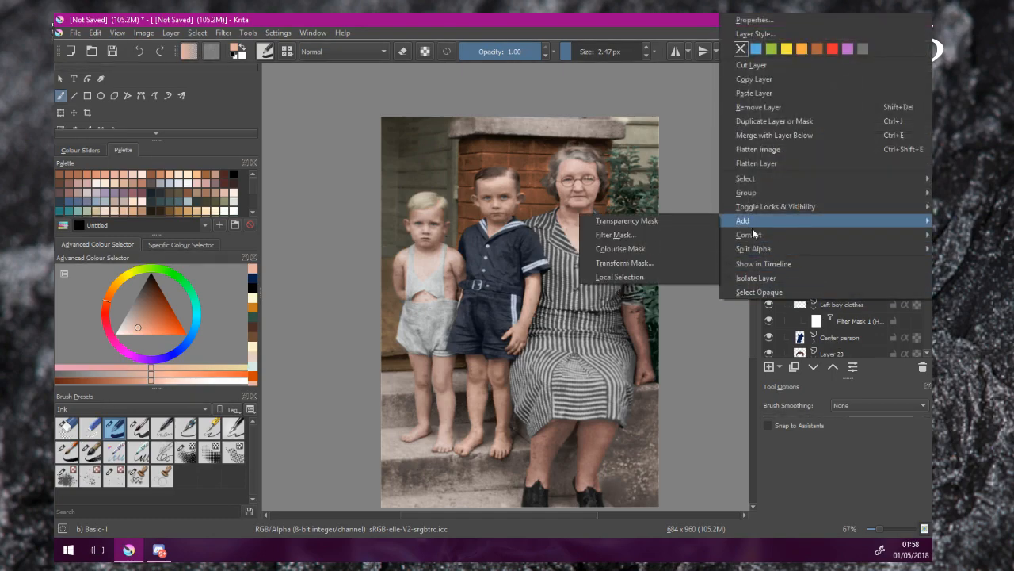
pyautogui.click(685, 232)
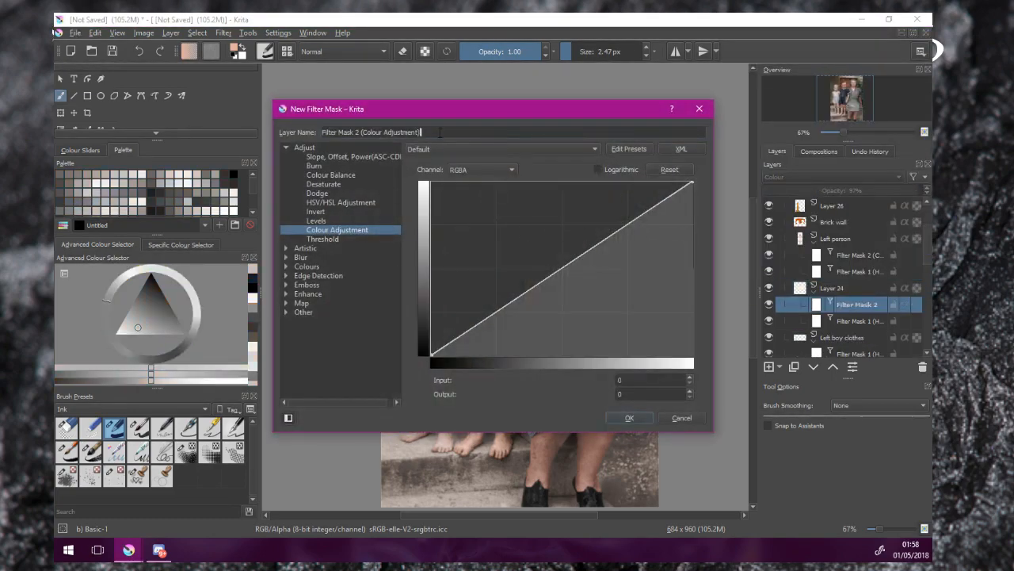
pyautogui.moveTo(460, 110); pyautogui.dragTo(772, 76)
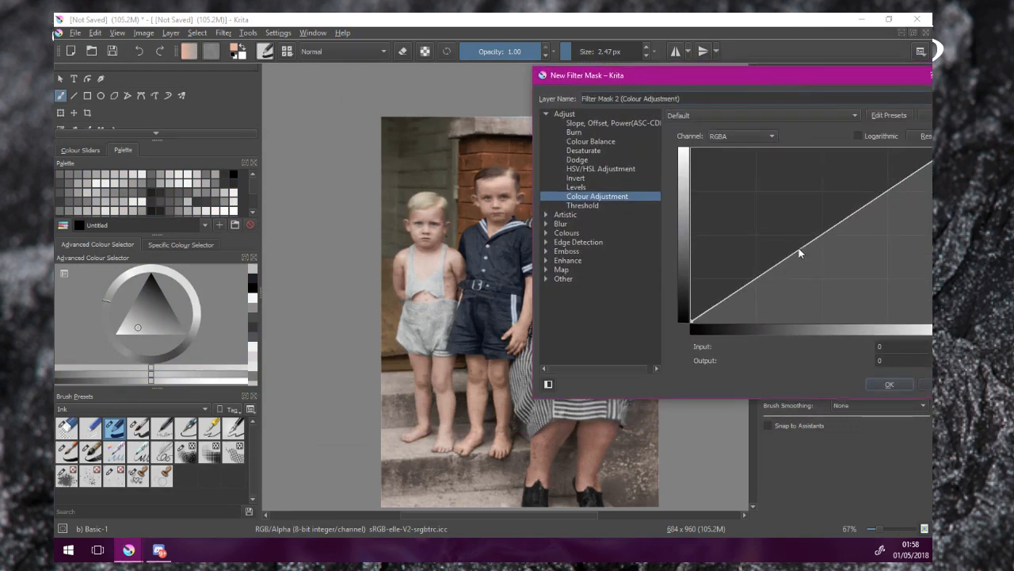
pyautogui.moveTo(800, 251); pyautogui.dragTo(736, 312)
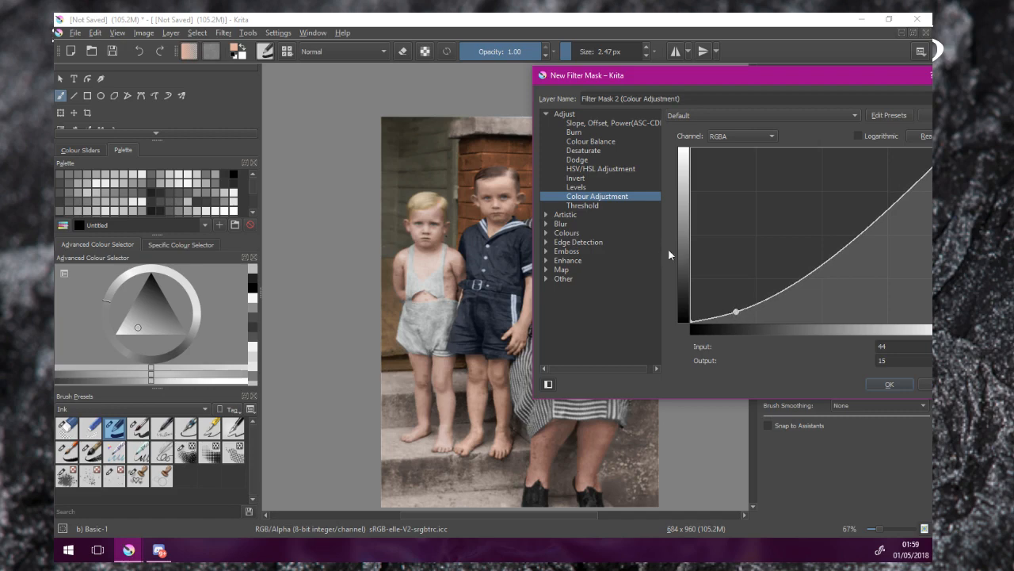
pyautogui.moveTo(768, 82); pyautogui.dragTo(656, 78)
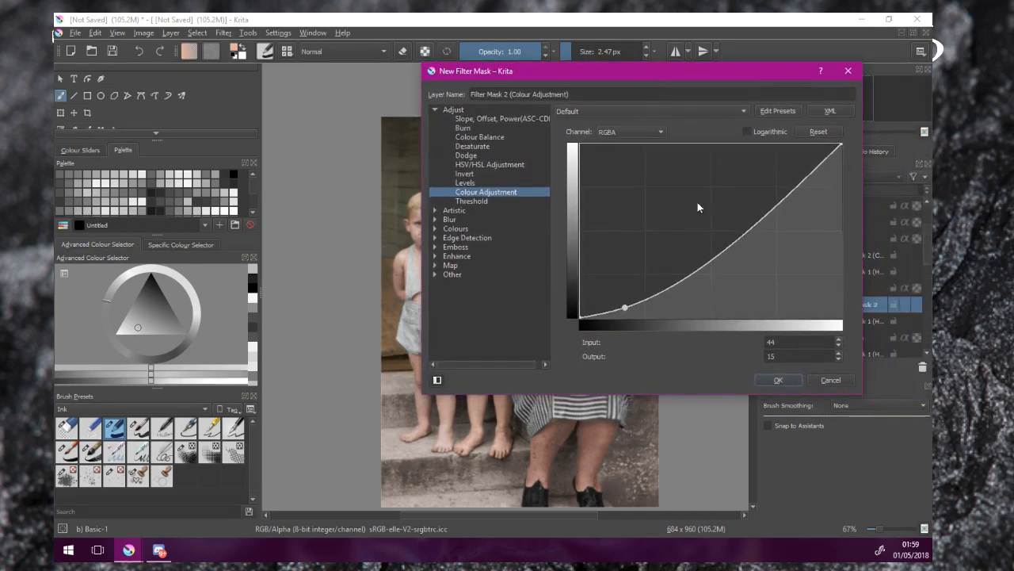
pyautogui.click(772, 381)
pyautogui.scroll(-1, 634, 274)
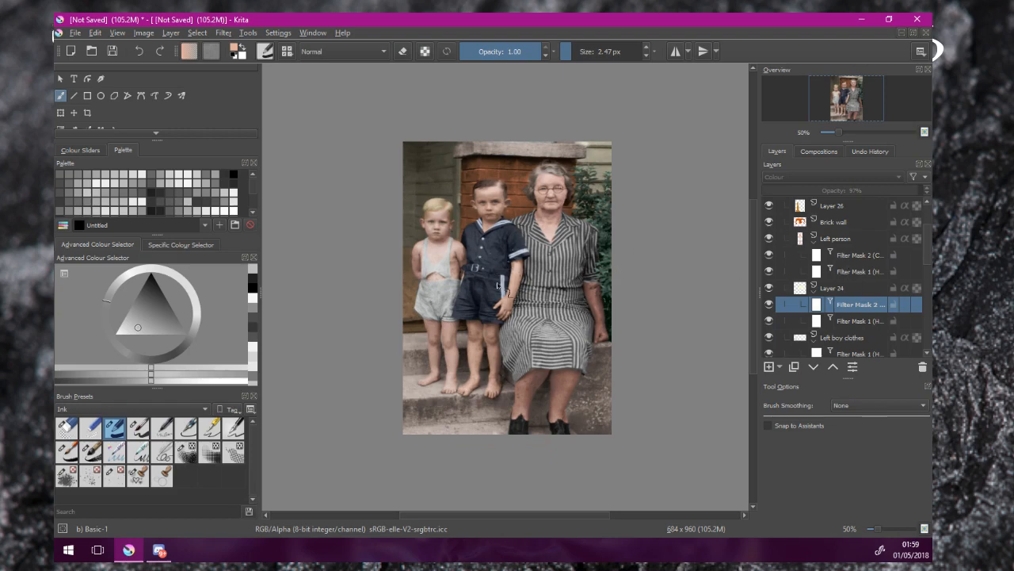
pyautogui.scroll(-2, 816, 292)
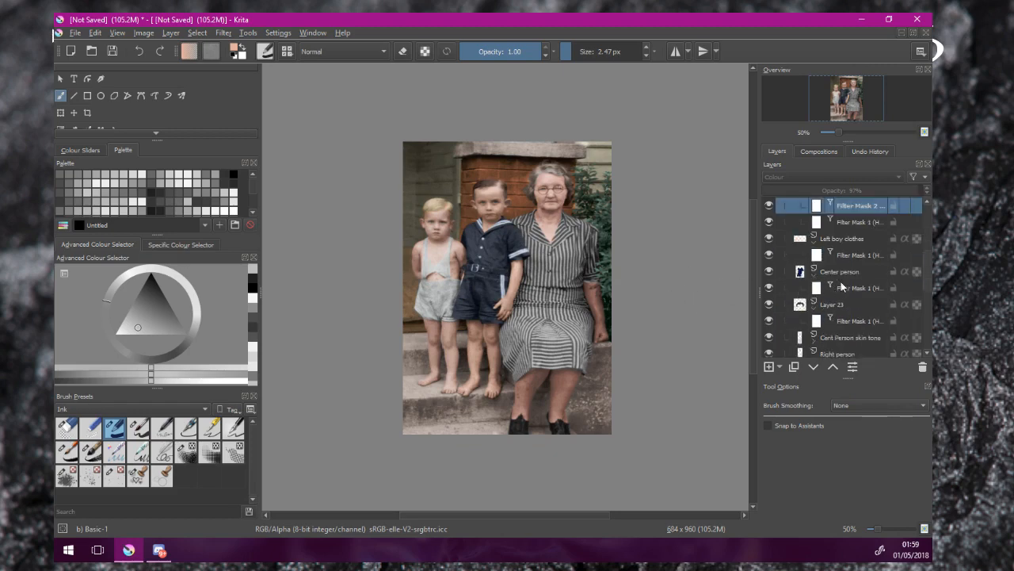
pyautogui.click(840, 273)
pyautogui.rightClick(841, 273)
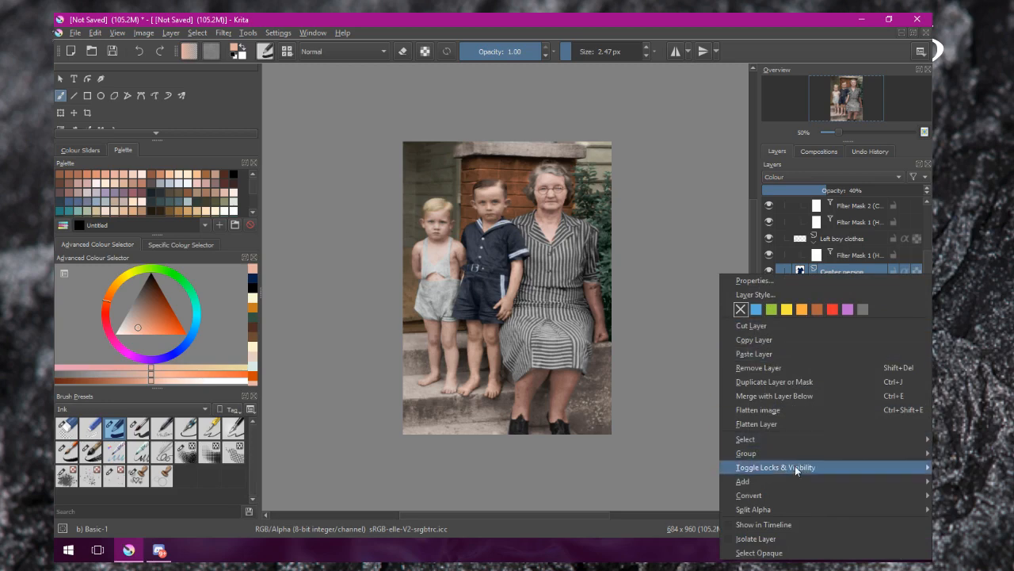
pyautogui.moveTo(798, 484)
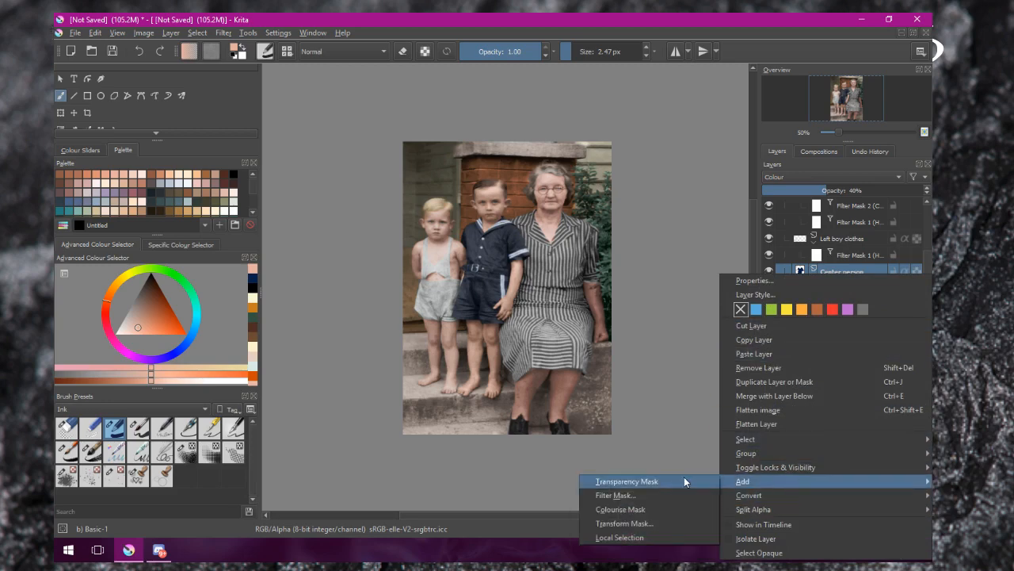
pyautogui.click(688, 224)
# Step: Compare the left boy's clothes with and without the Left boy clothes layer's filter mask, and open that mask's properties
pyautogui.click(862, 255)
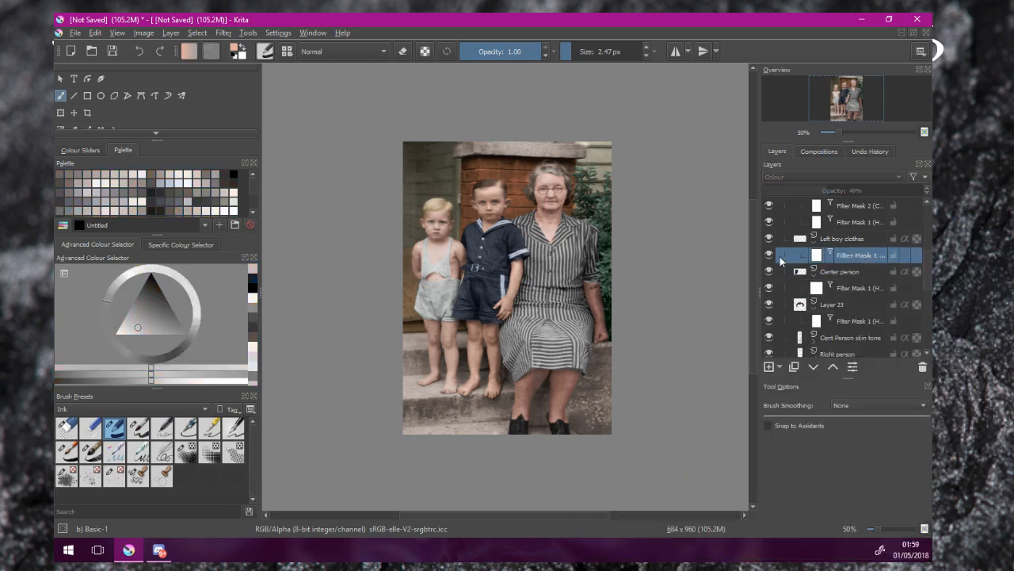
pyautogui.click(771, 254)
pyautogui.click(769, 257)
pyautogui.click(770, 257)
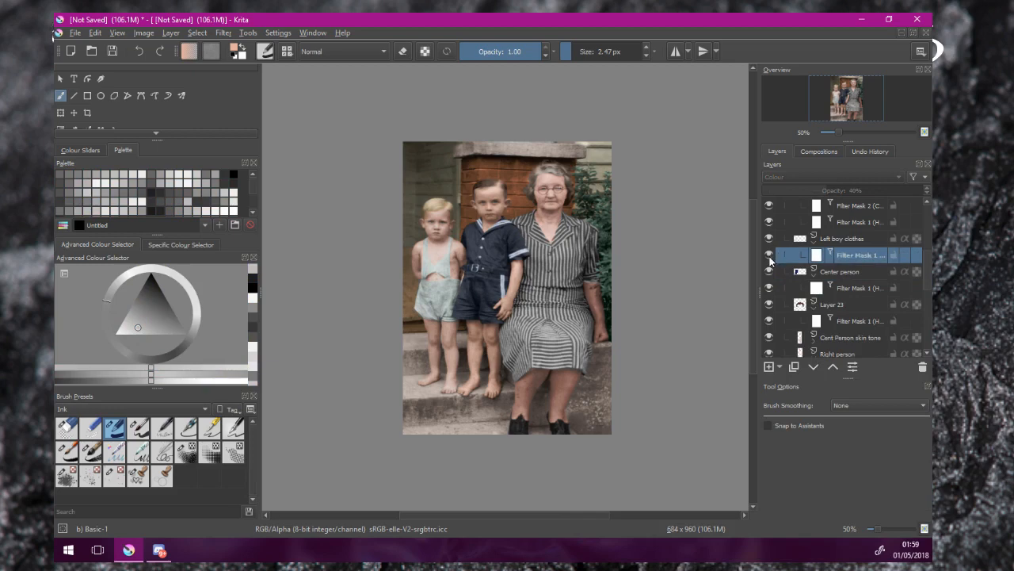
pyautogui.rightClick(845, 254)
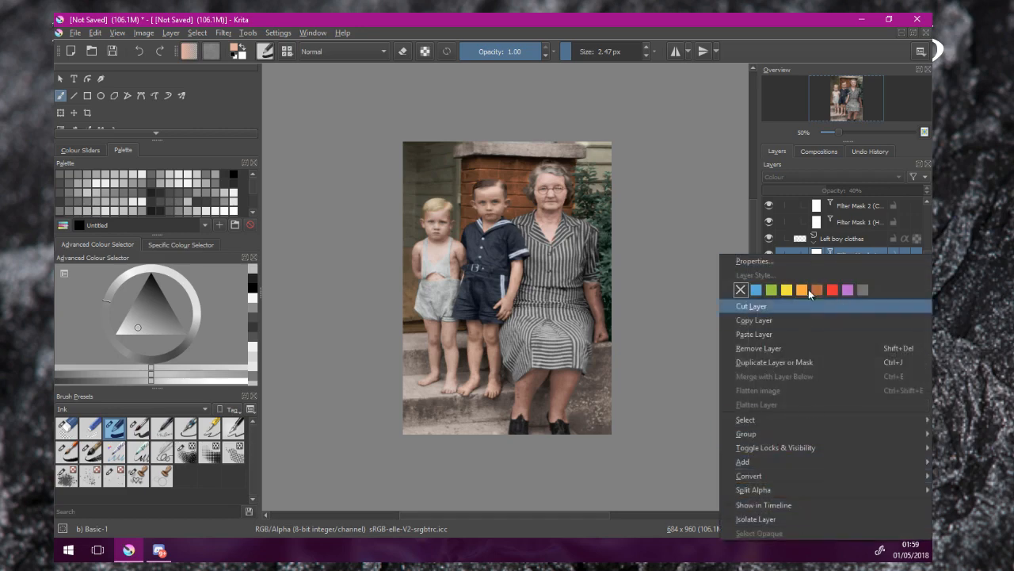
pyautogui.click(819, 258)
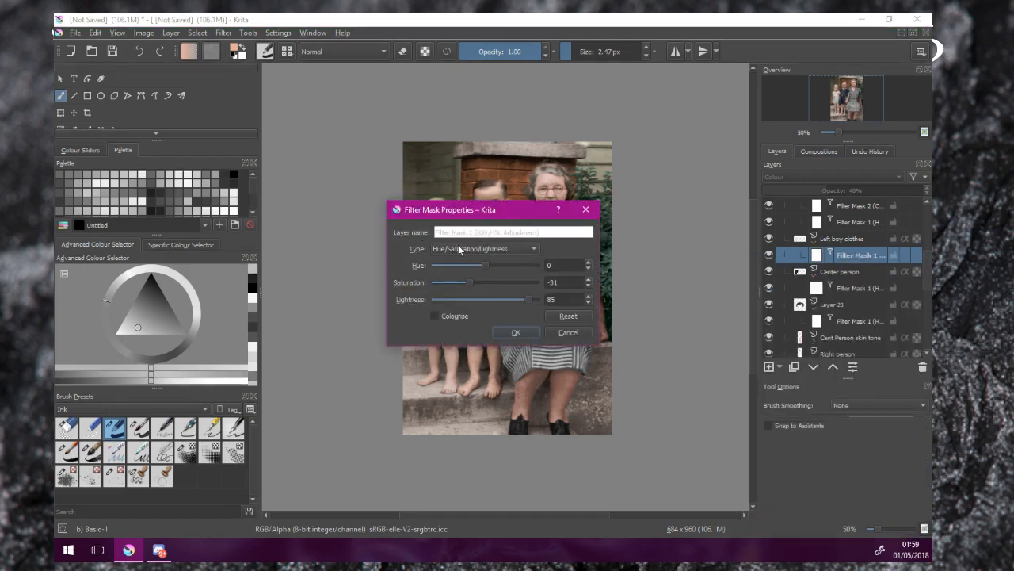
# Step: Dismiss the mask properties and set the opacity of the lower Copy of Colouring layer to 42%
pyautogui.click(566, 334)
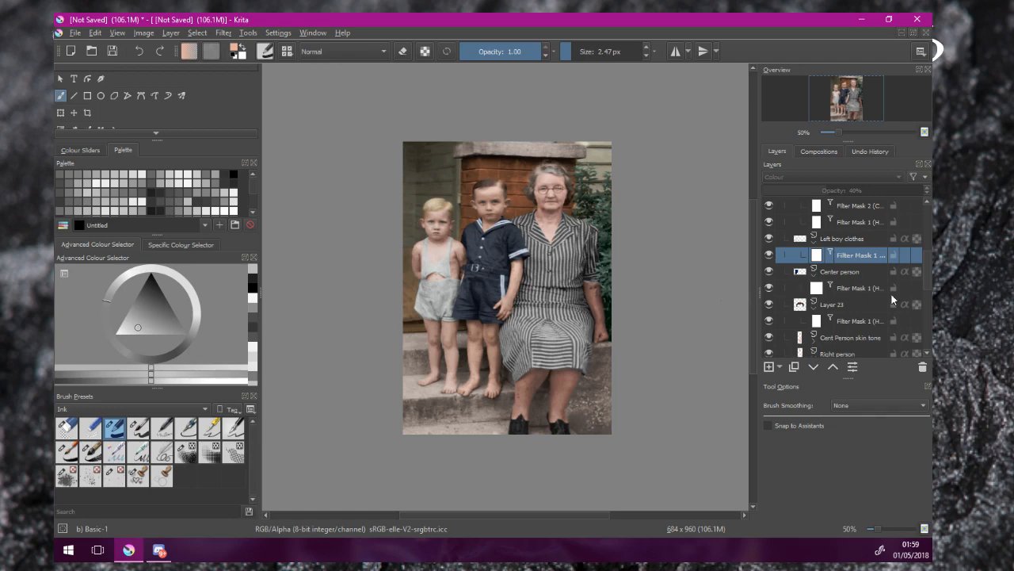
pyautogui.moveTo(893, 299)
pyautogui.scroll(5, 858, 216)
pyautogui.click(816, 221)
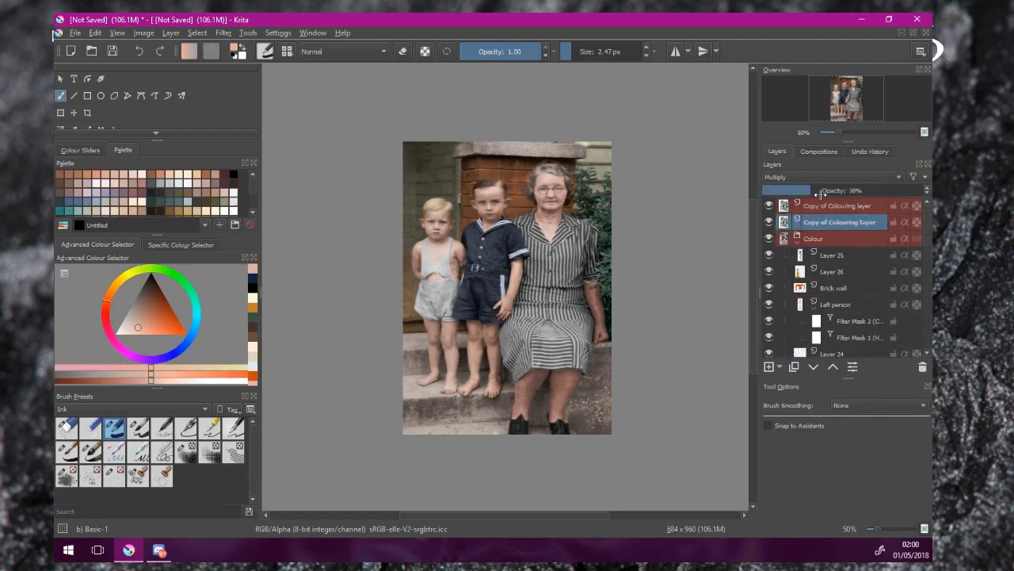
pyautogui.moveTo(820, 191); pyautogui.dragTo(829, 190)
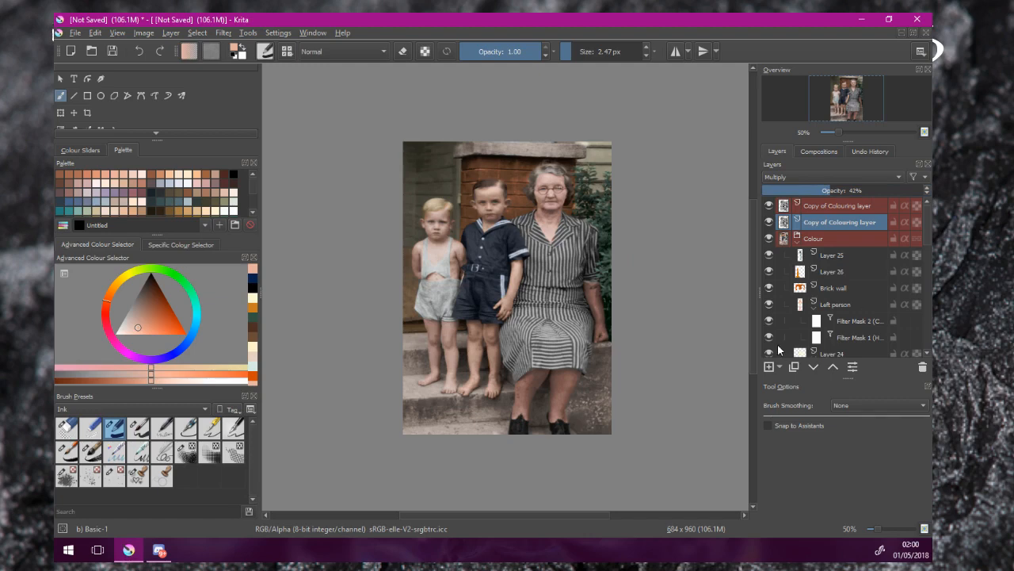
# Step: Try to convert the Brick wall layer to a Colour Adjustment filter mask with a lowered RGBA curve, then cancel the dialog
pyautogui.click(834, 288)
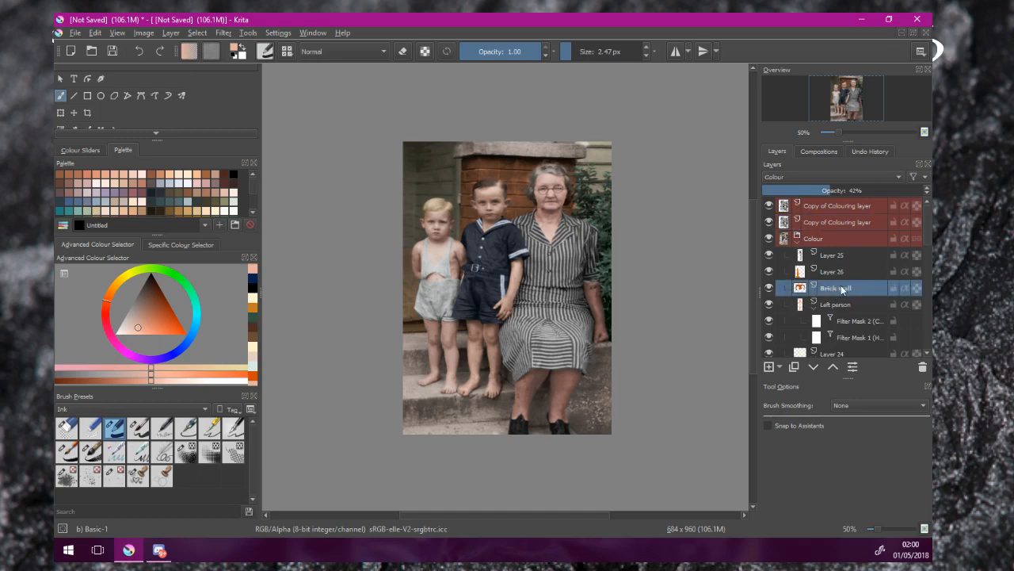
pyautogui.rightClick(839, 290)
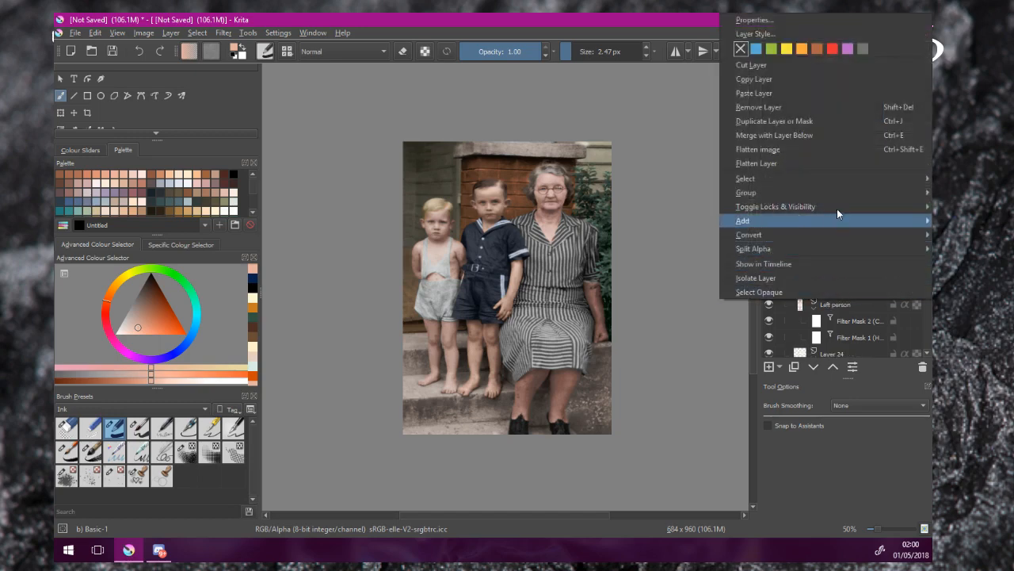
pyautogui.moveTo(824, 234)
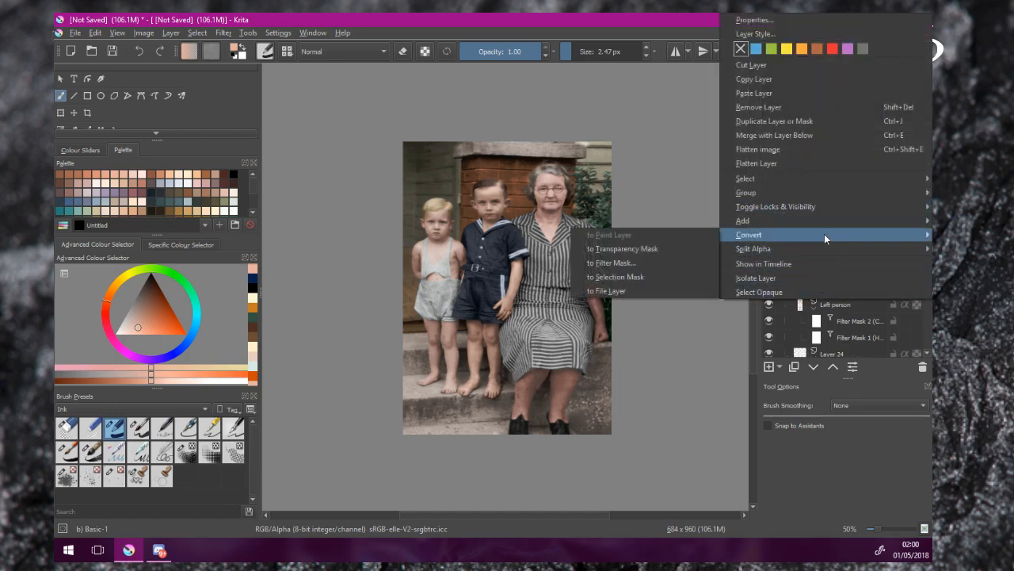
pyautogui.click(666, 264)
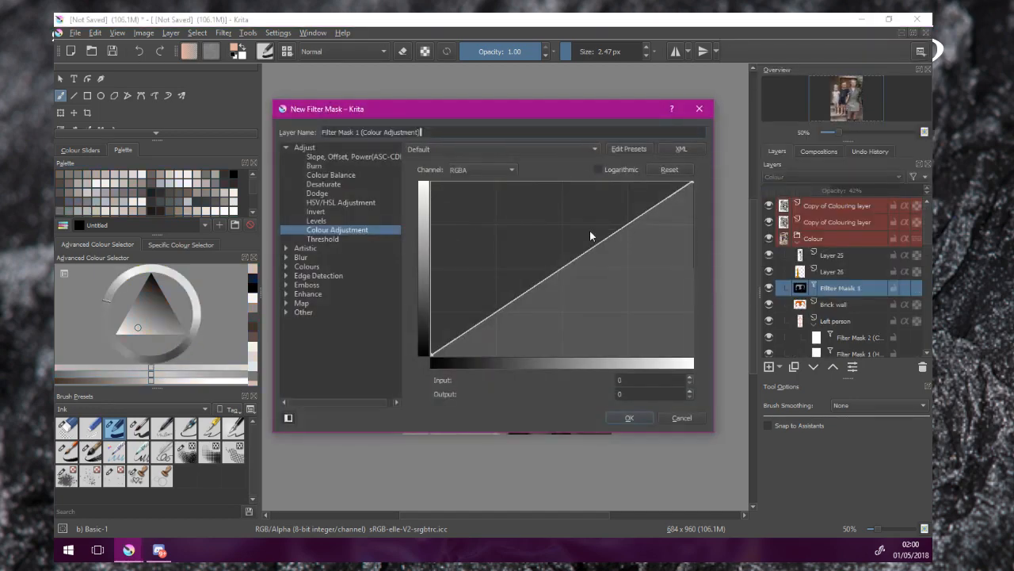
pyautogui.moveTo(463, 112); pyautogui.dragTo(152, 113)
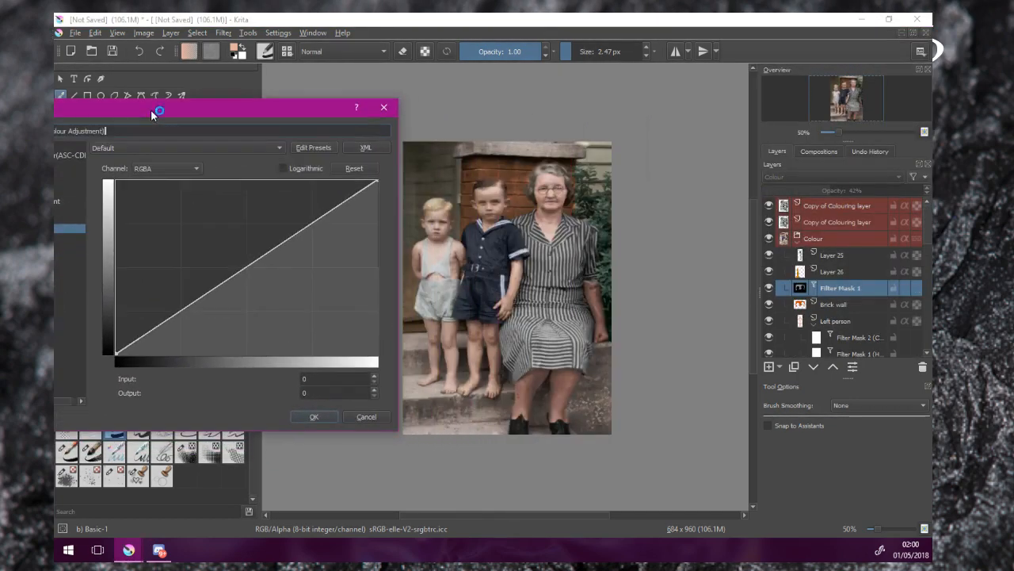
pyautogui.moveTo(170, 317); pyautogui.dragTo(246, 324)
pyautogui.moveTo(318, 246); pyautogui.dragTo(361, 212)
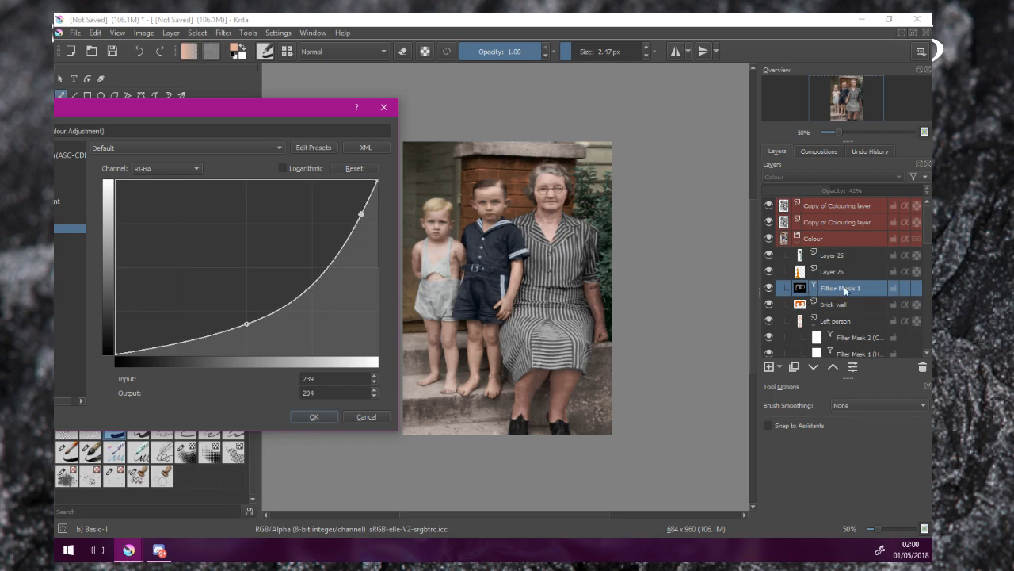
pyautogui.click(367, 417)
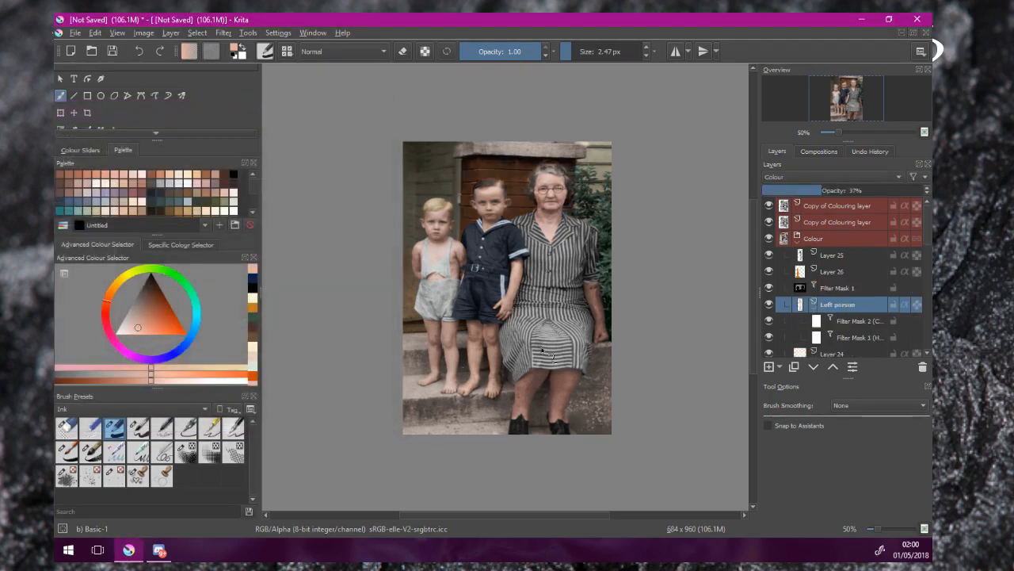
# Step: Toggle the visibility of the mask converted from the Brick wall layer and undo the conversion
pyautogui.click(830, 288)
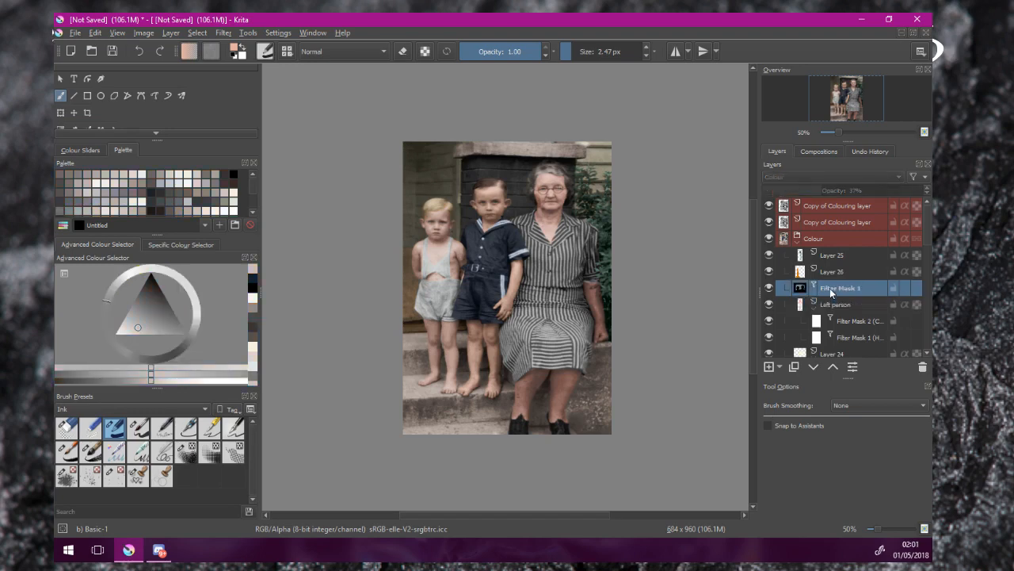
pyautogui.click(768, 290)
pyautogui.click(767, 290)
pyautogui.click(768, 289)
pyautogui.click(768, 289)
pyautogui.moveTo(832, 293)
pyautogui.hotkey('ctrl', 'z')
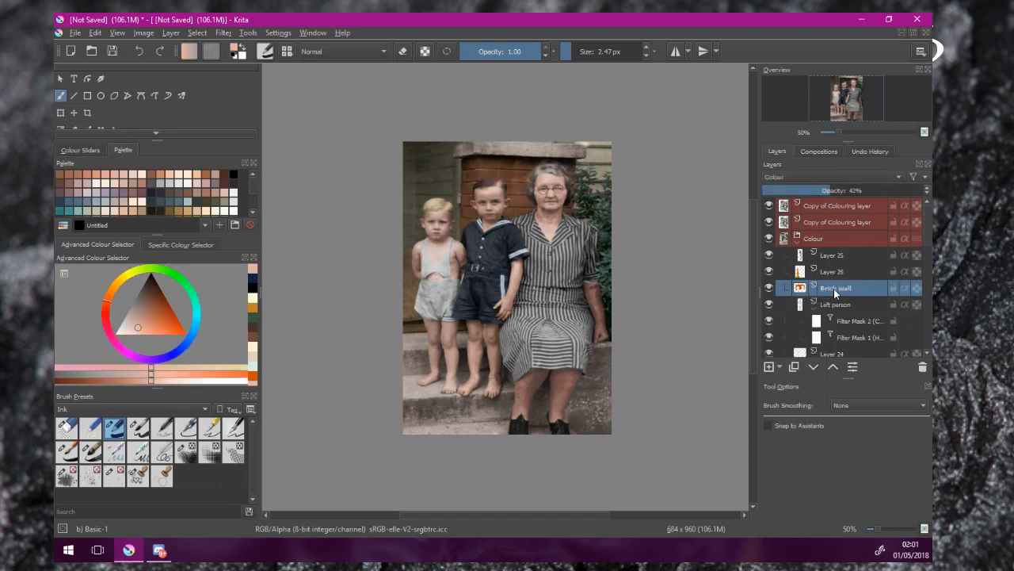
# Step: Add a Colour Adjustment filter mask to the Brick wall layer with RGBA curve points at input 211, output 173 and input 241, output 209
pyautogui.rightClick(836, 292)
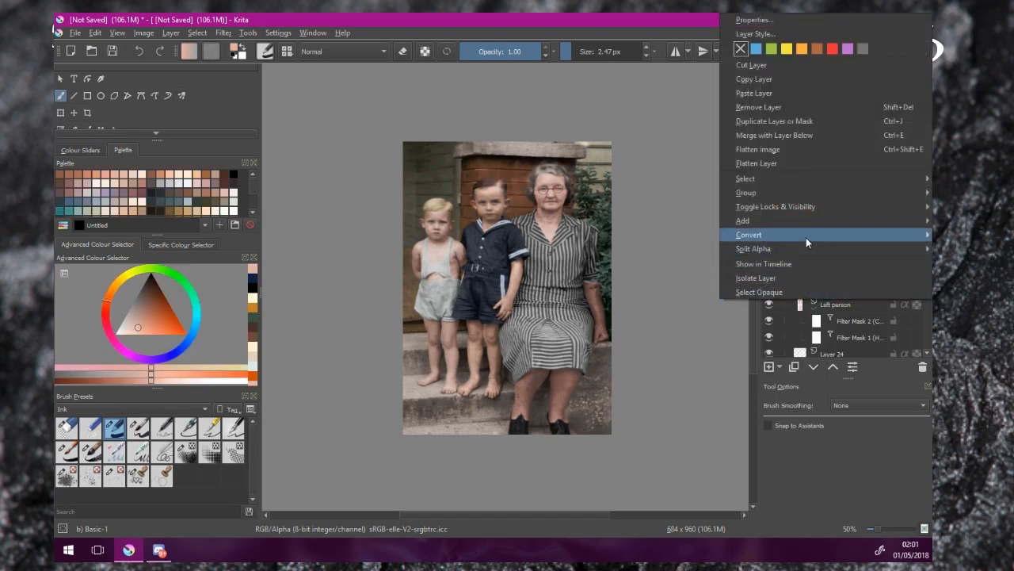
pyautogui.moveTo(806, 229)
pyautogui.click(689, 234)
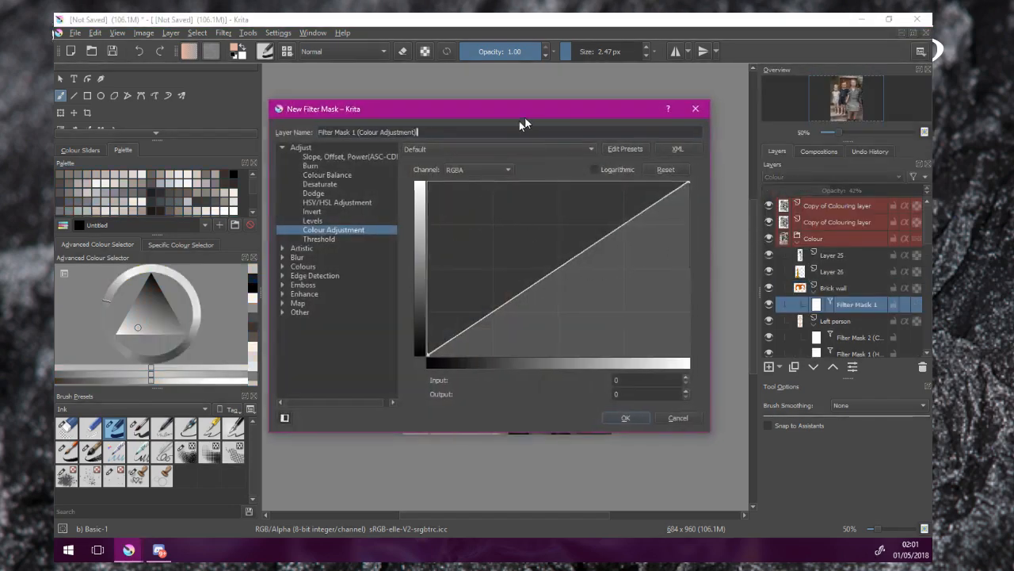
pyautogui.moveTo(519, 111); pyautogui.dragTo(240, 144)
pyautogui.moveTo(207, 352); pyautogui.dragTo(280, 352)
pyautogui.moveTo(394, 239)
pyautogui.mouseDown()
pyautogui.moveTo(396, 230)
pyautogui.moveTo(373, 219)
pyautogui.moveTo(398, 246)
pyautogui.moveTo(401, 301)
pyautogui.moveTo(399, 246)
pyautogui.mouseUp()
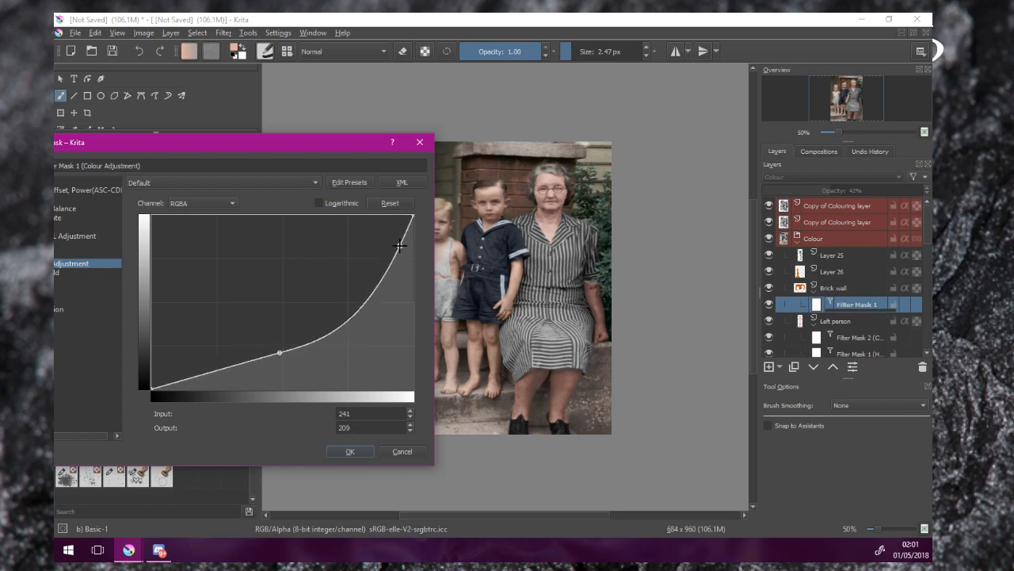
pyautogui.moveTo(281, 353); pyautogui.dragTo(282, 313)
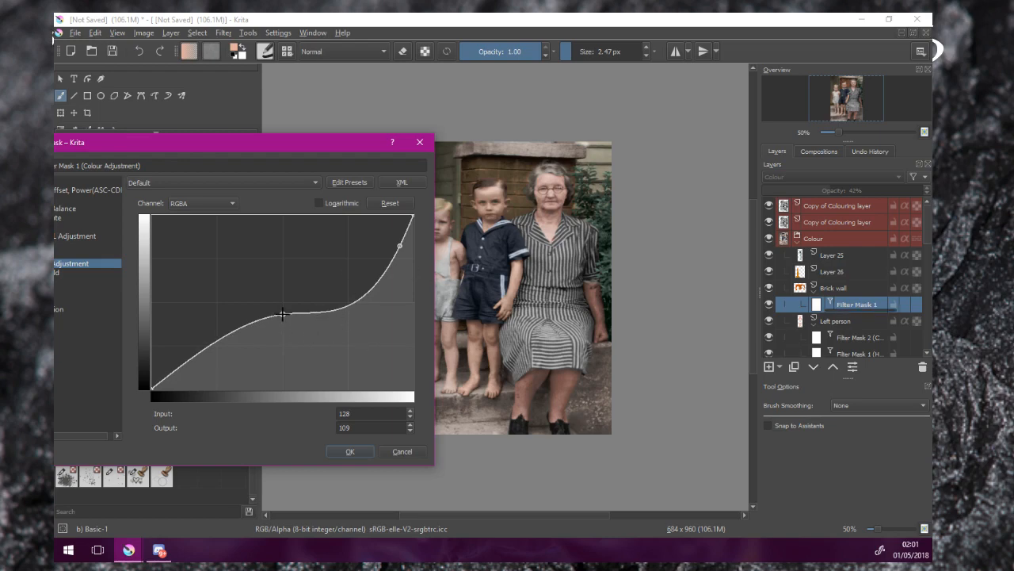
pyautogui.moveTo(282, 314); pyautogui.dragTo(368, 270)
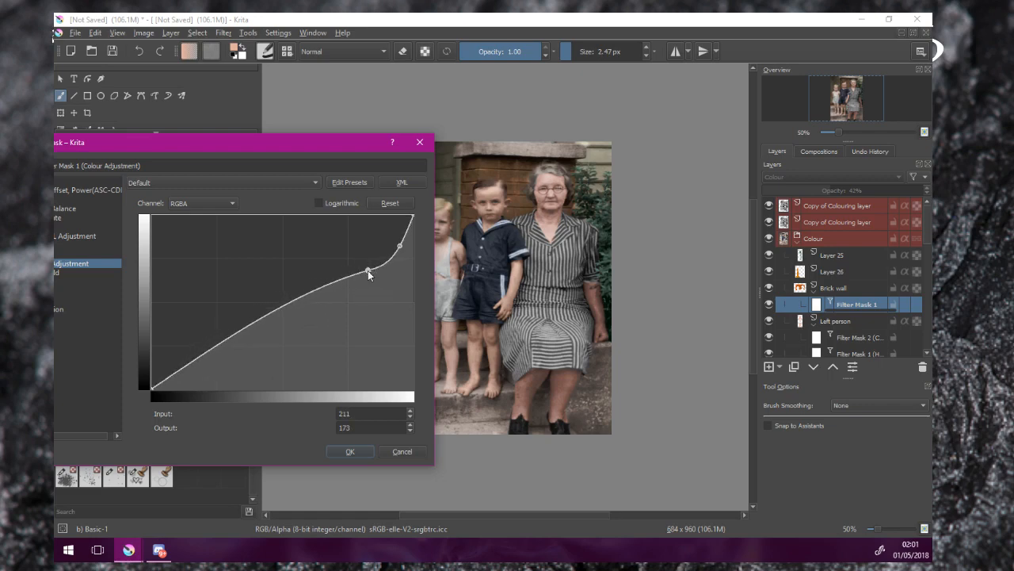
pyautogui.click(350, 451)
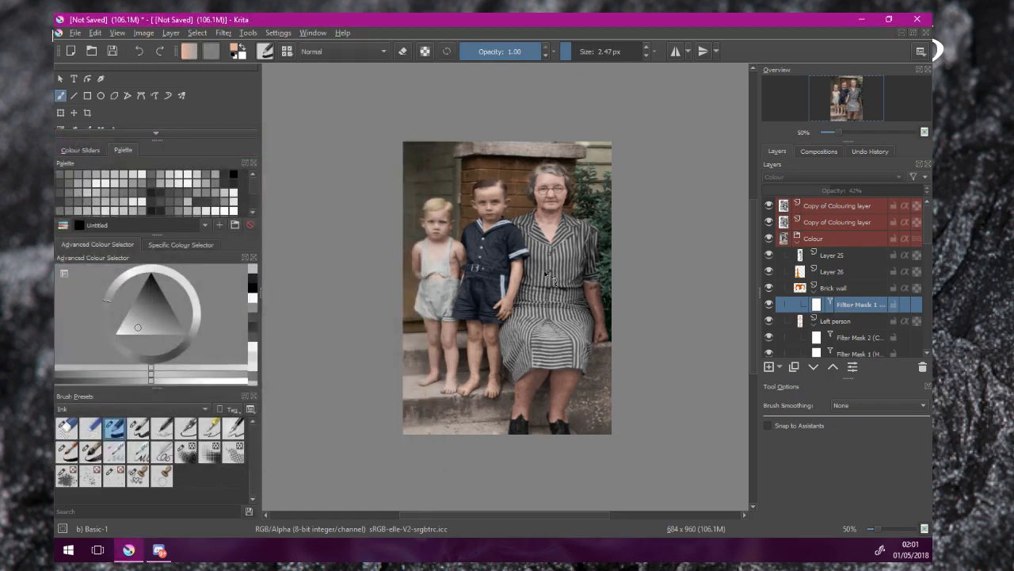
# Step: Examine the recoloured bricks up close and set the Brick wall layer's opacity to 46%
pyautogui.scroll(-1, 539, 267)
pyautogui.scroll(3, 540, 254)
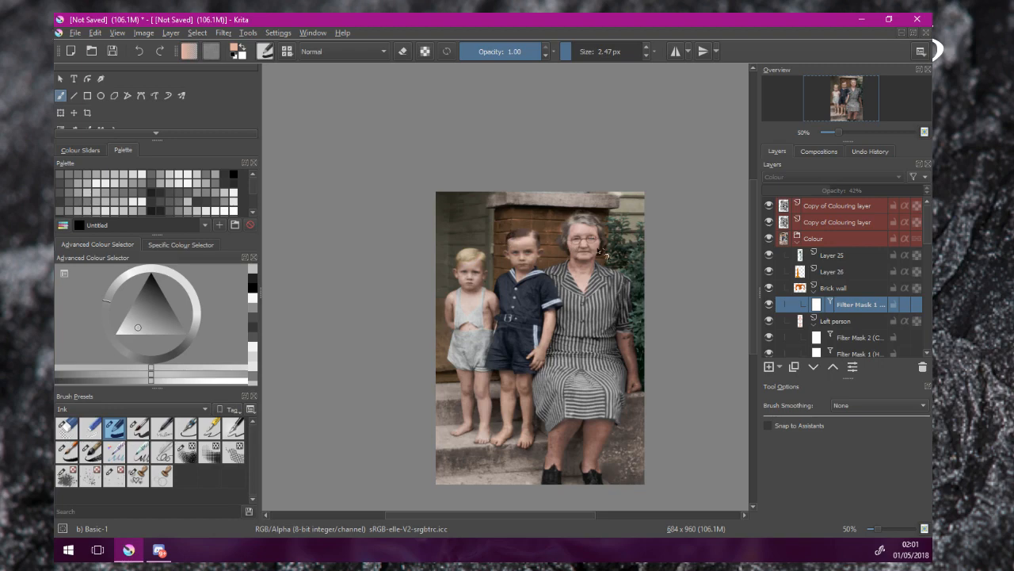
pyautogui.scroll(2, 555, 260)
pyautogui.moveTo(554, 261); pyautogui.dragTo(556, 310)
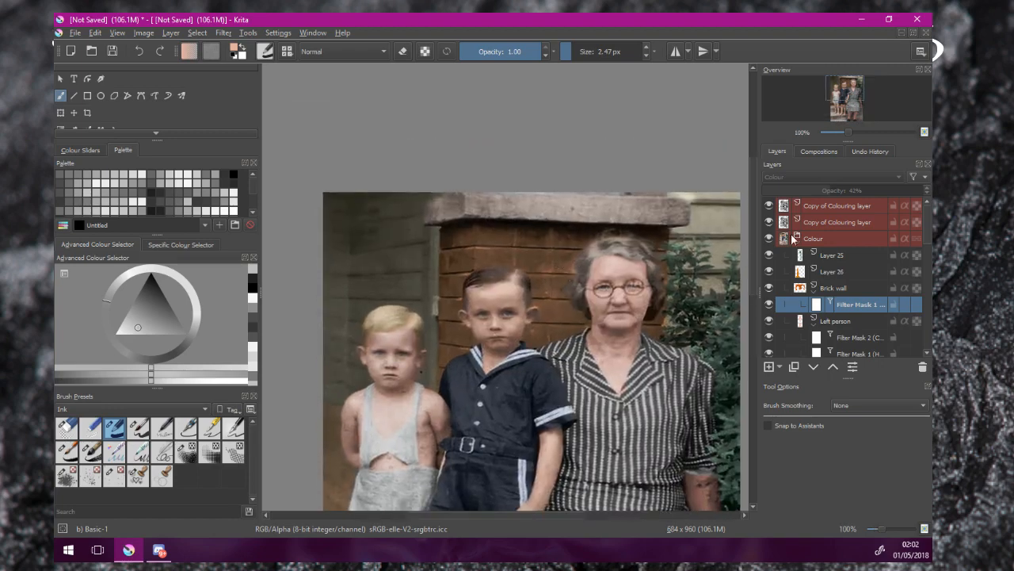
pyautogui.click(836, 288)
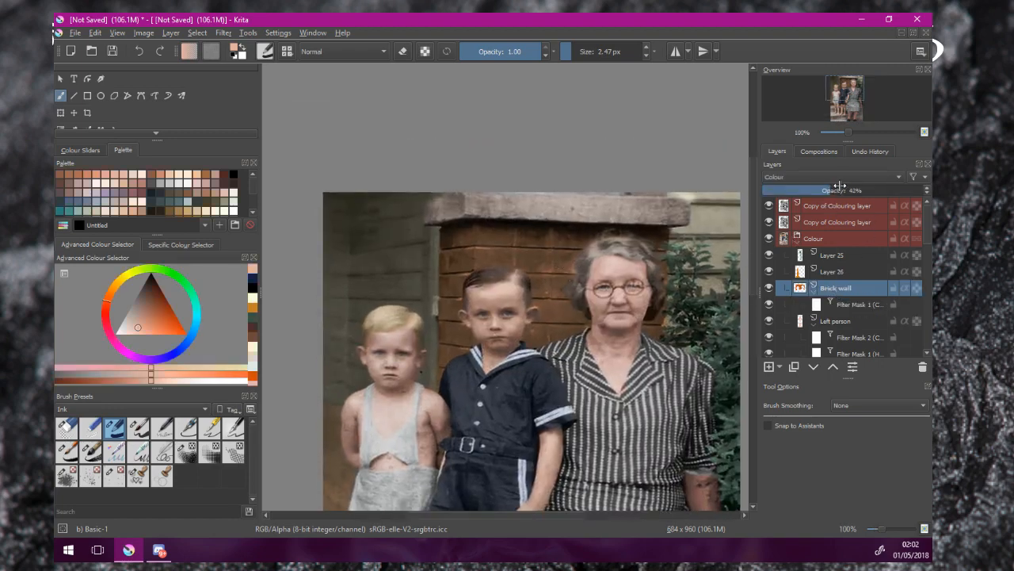
pyautogui.moveTo(827, 190); pyautogui.dragTo(853, 193)
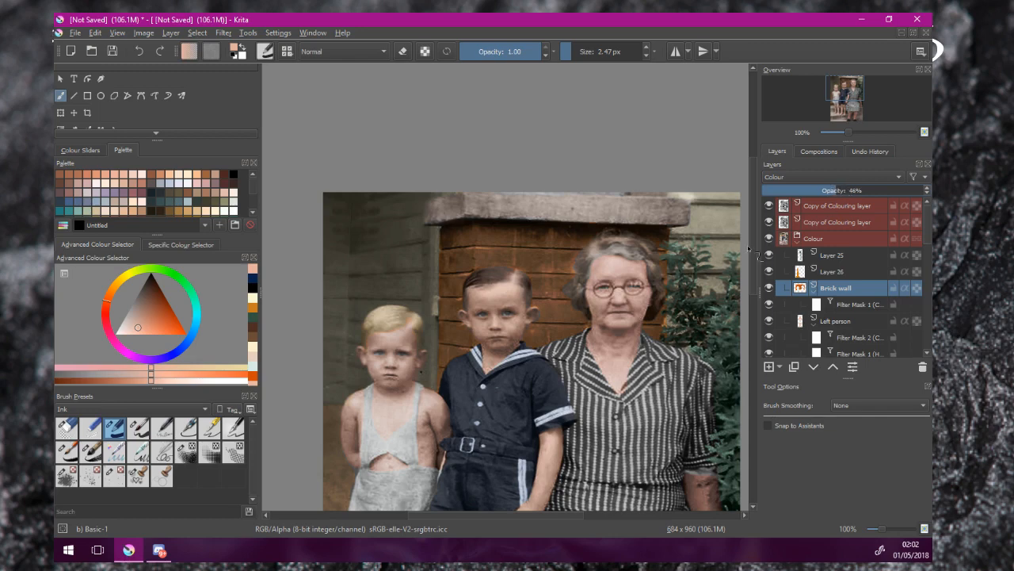
# Step: Compare the background with the Rear wall layer hidden and shown
pyautogui.scroll(-2, 606, 284)
pyautogui.scroll(1, 606, 284)
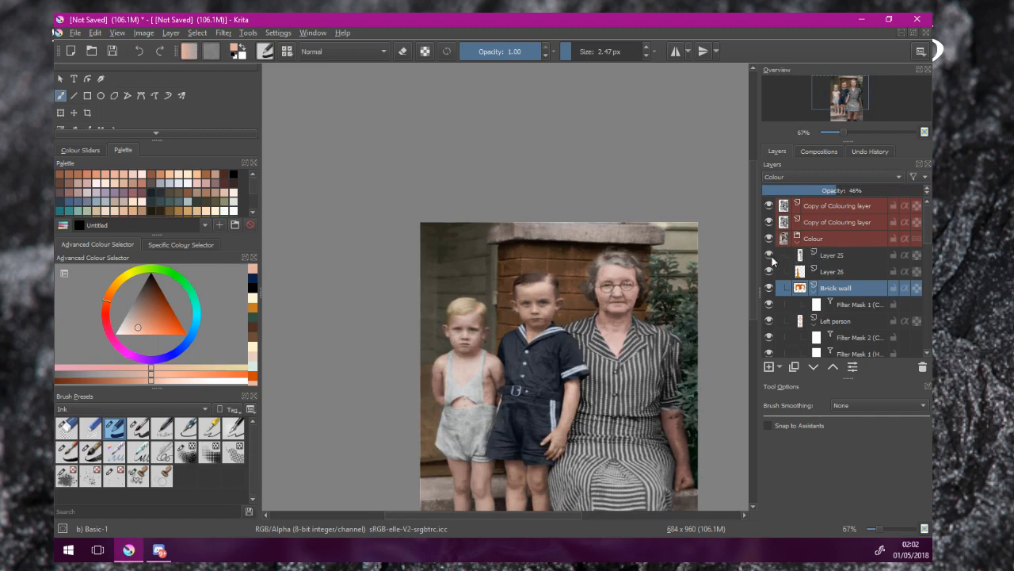
pyautogui.scroll(-1, 824, 267)
pyautogui.scroll(-5, 817, 274)
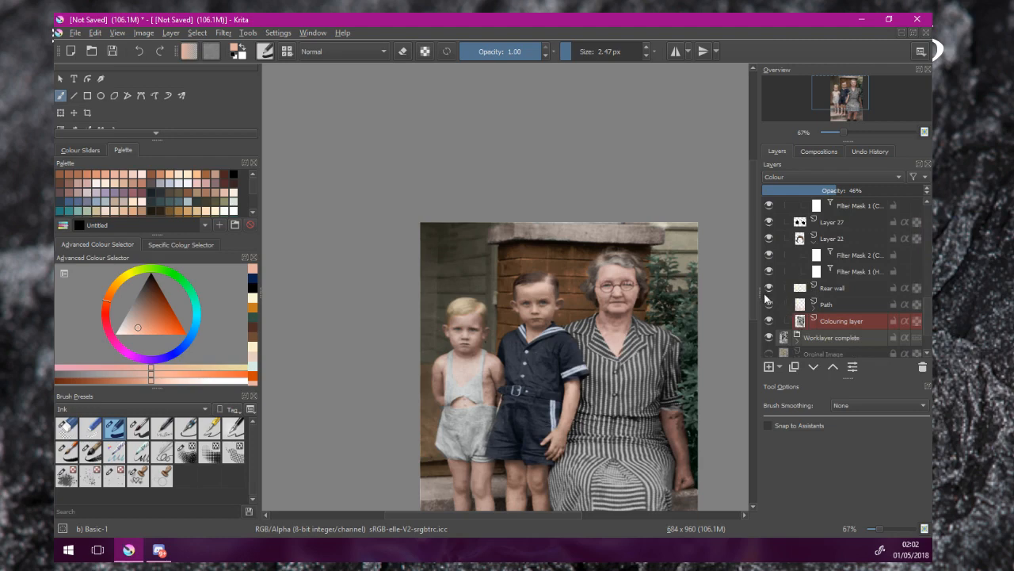
pyautogui.click(768, 288)
pyautogui.click(768, 288)
pyautogui.click(767, 288)
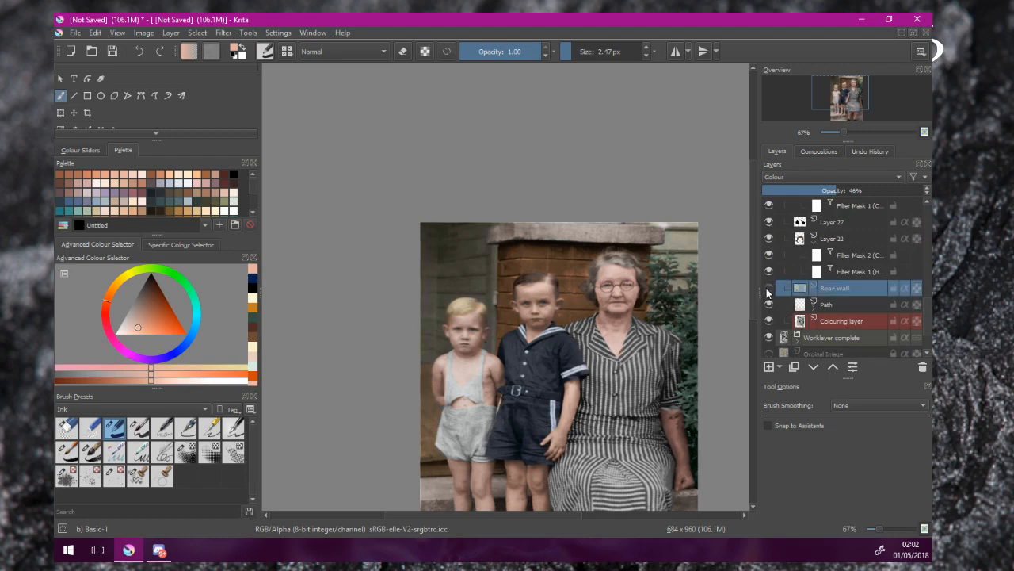
pyautogui.click(768, 288)
pyautogui.click(768, 288)
pyautogui.click(768, 289)
# Step: Add a Colour Adjustment filter mask to the Rear wall layer with RGBA curve points at input 41, output 94 and input 241, output 219
pyautogui.rightClick(817, 289)
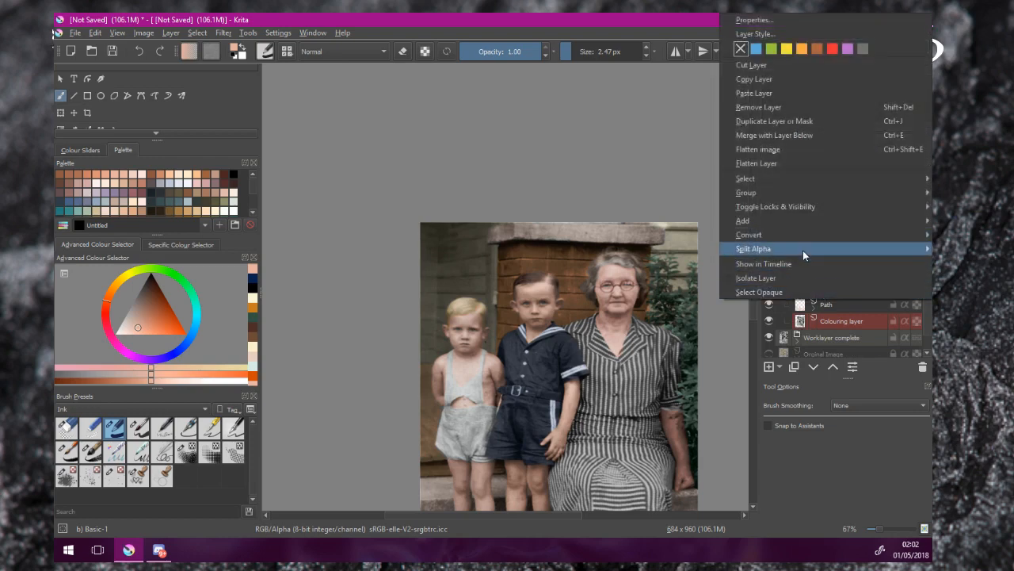
pyautogui.moveTo(803, 249)
pyautogui.moveTo(798, 221)
pyautogui.click(675, 238)
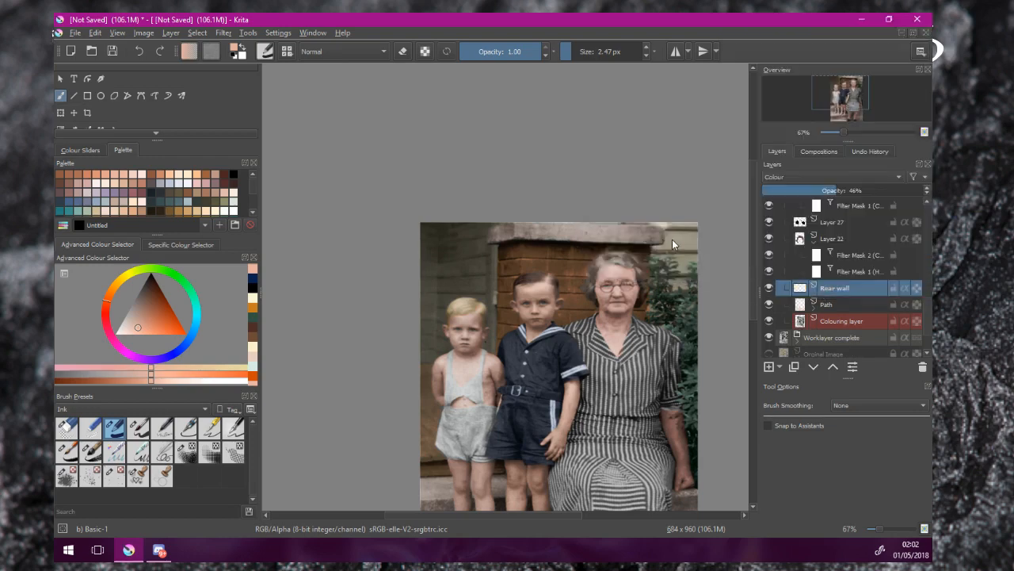
pyautogui.moveTo(496, 120); pyautogui.dragTo(162, 91)
pyautogui.moveTo(169, 280)
pyautogui.mouseDown()
pyautogui.moveTo(217, 294)
pyautogui.moveTo(156, 275)
pyautogui.mouseUp()
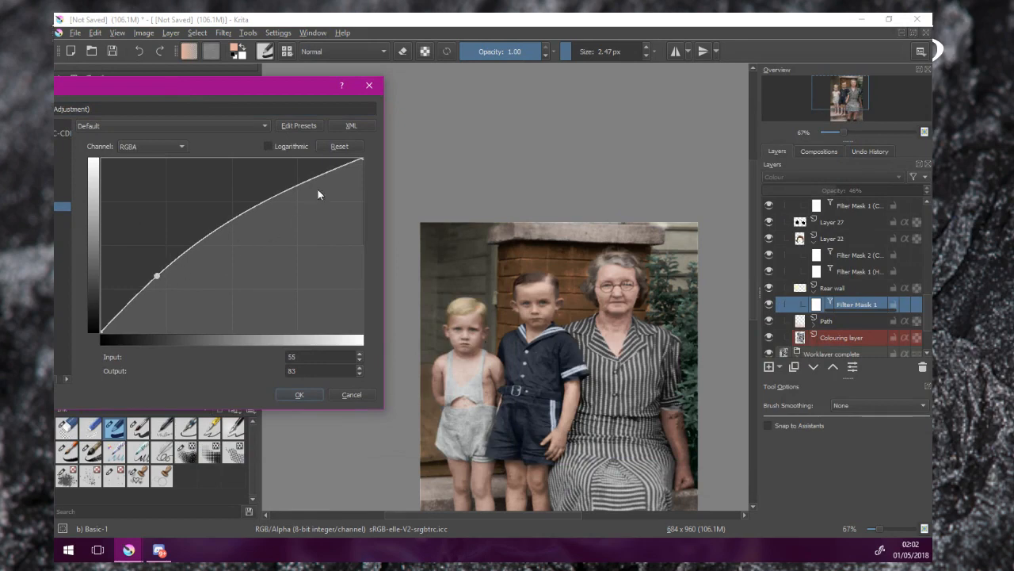
pyautogui.moveTo(362, 160); pyautogui.dragTo(347, 183)
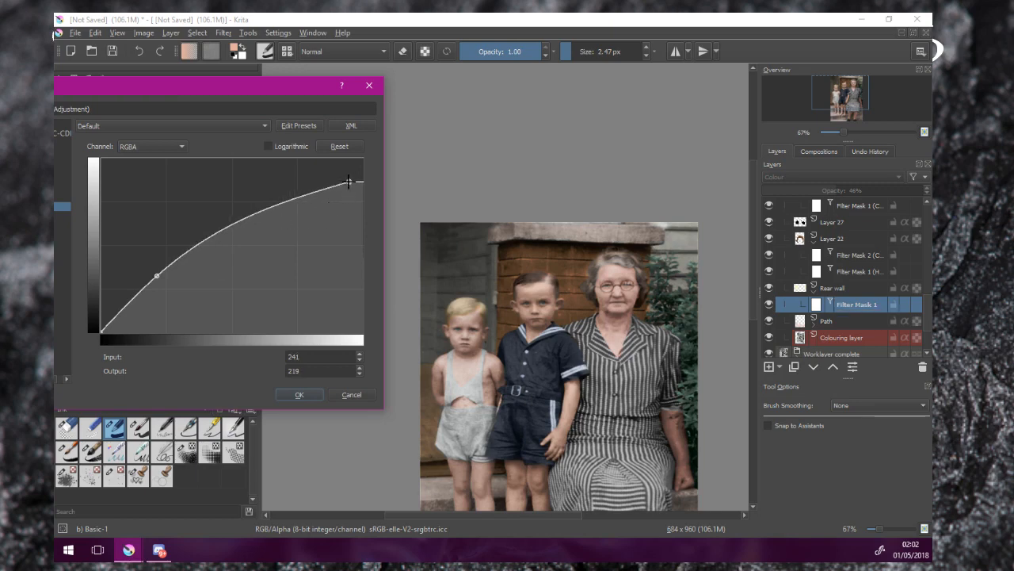
pyautogui.moveTo(154, 274); pyautogui.dragTo(143, 268)
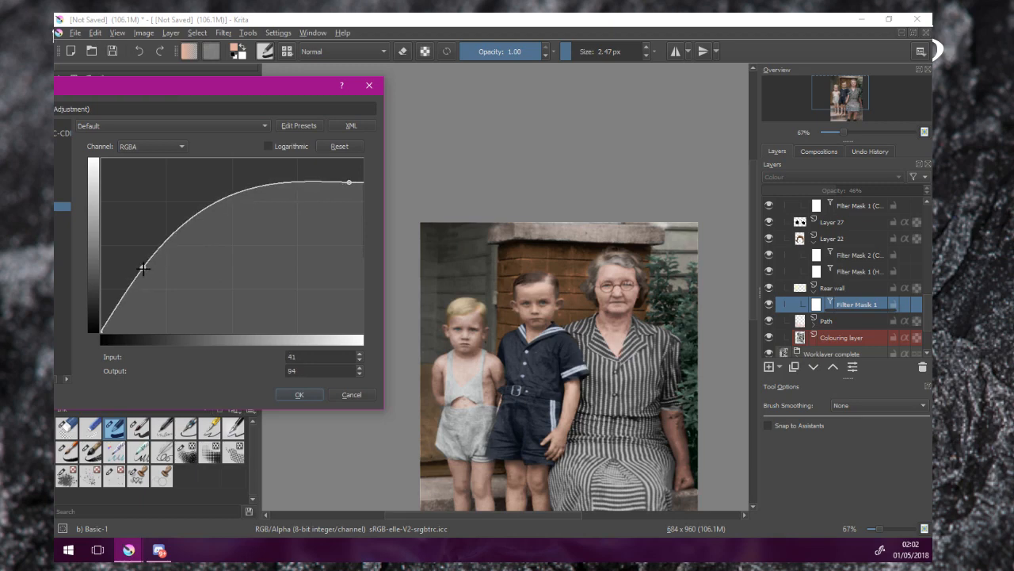
# Step: Reshape the Rear wall curve with points at input 69, output 115 and input 233, output 235, and apply the mask
pyautogui.moveTo(352, 181); pyautogui.dragTo(282, 183)
pyautogui.moveTo(127, 274); pyautogui.dragTo(163, 212)
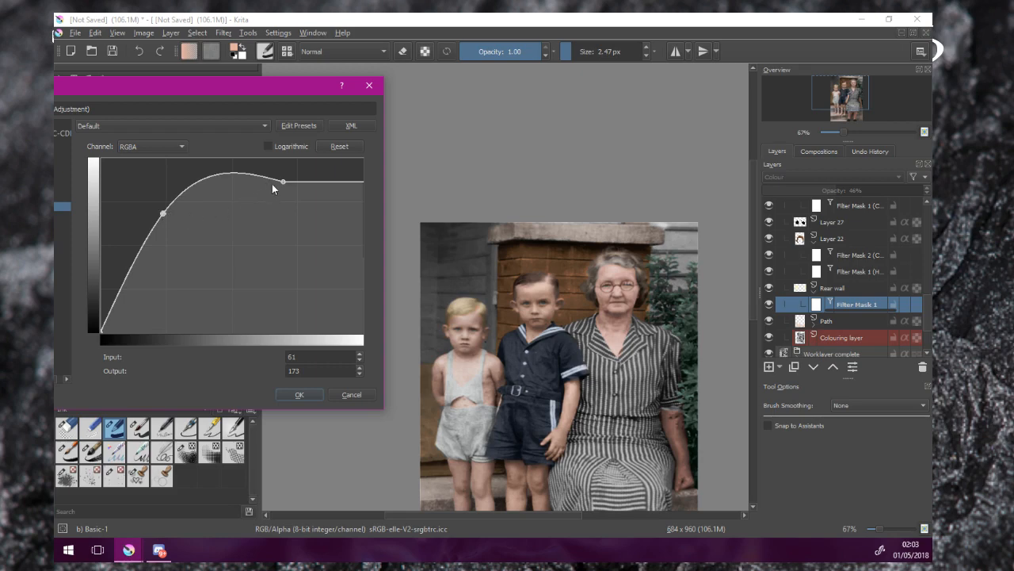
pyautogui.moveTo(283, 181); pyautogui.dragTo(341, 171)
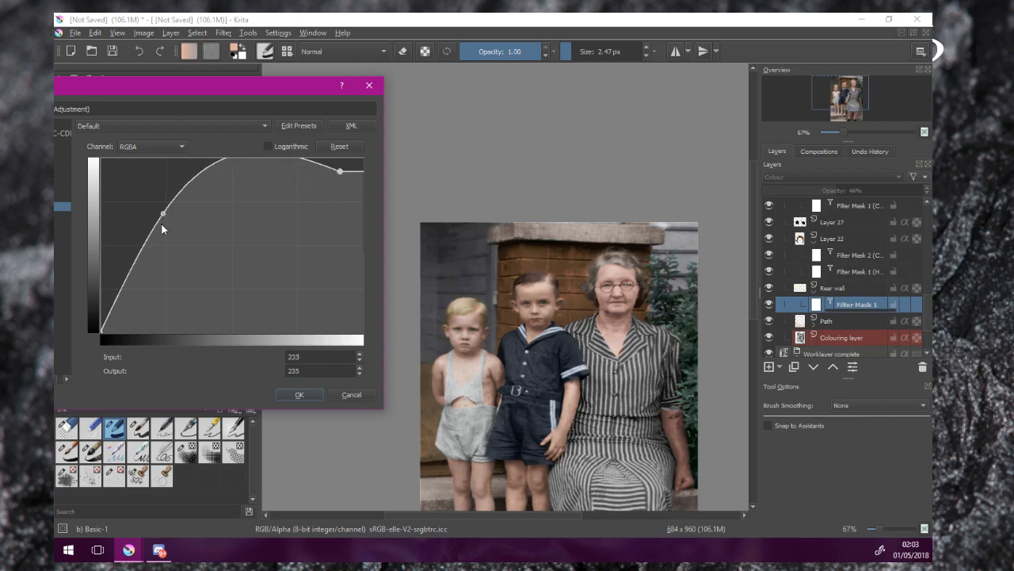
pyautogui.moveTo(162, 214); pyautogui.dragTo(169, 254)
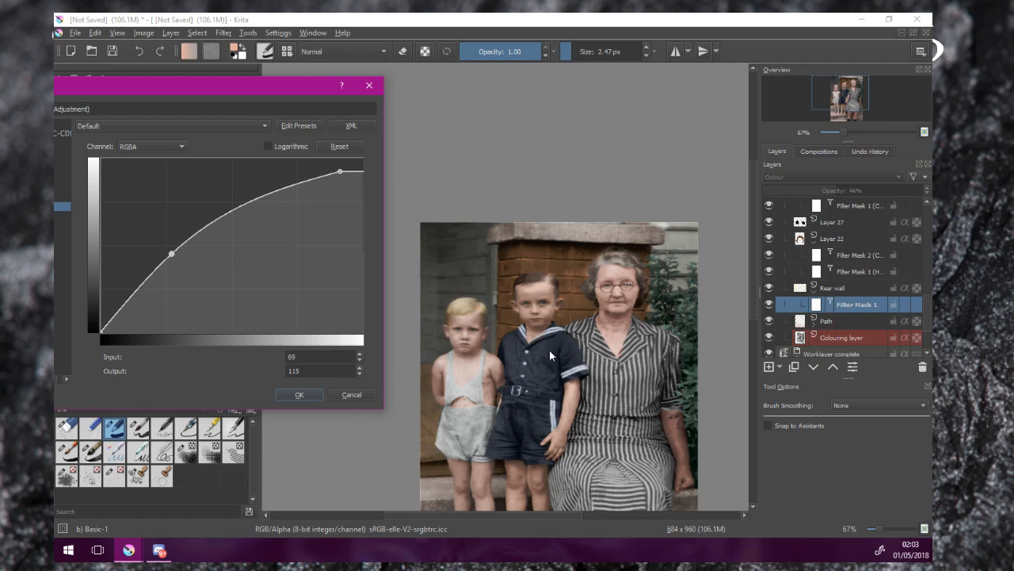
pyautogui.click(299, 394)
pyautogui.scroll(-1, 555, 329)
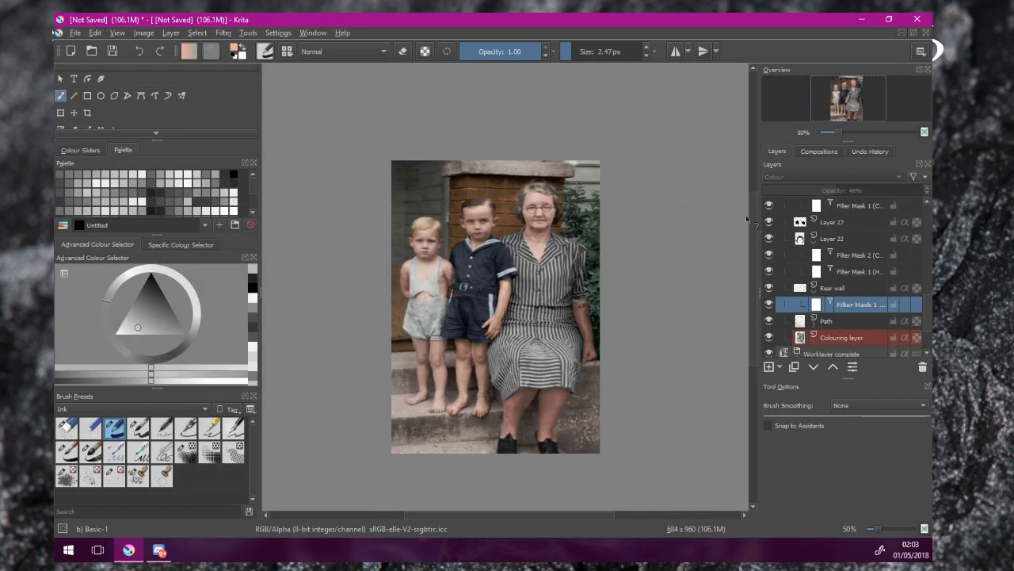
pyautogui.scroll(4, 798, 284)
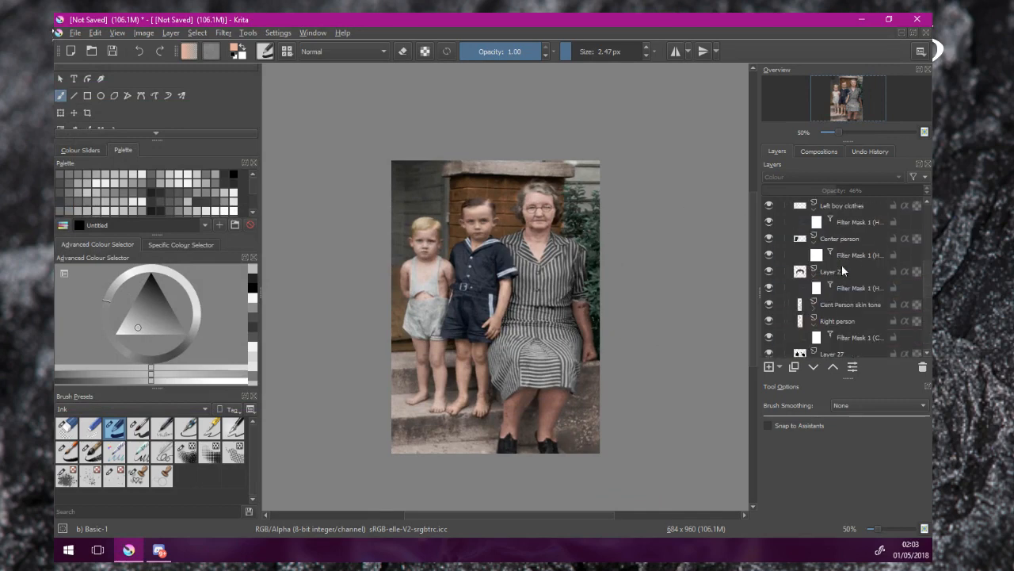
# Step: Start a new Colour Adjustment filter mask on Layer 25
pyautogui.scroll(5, 828, 287)
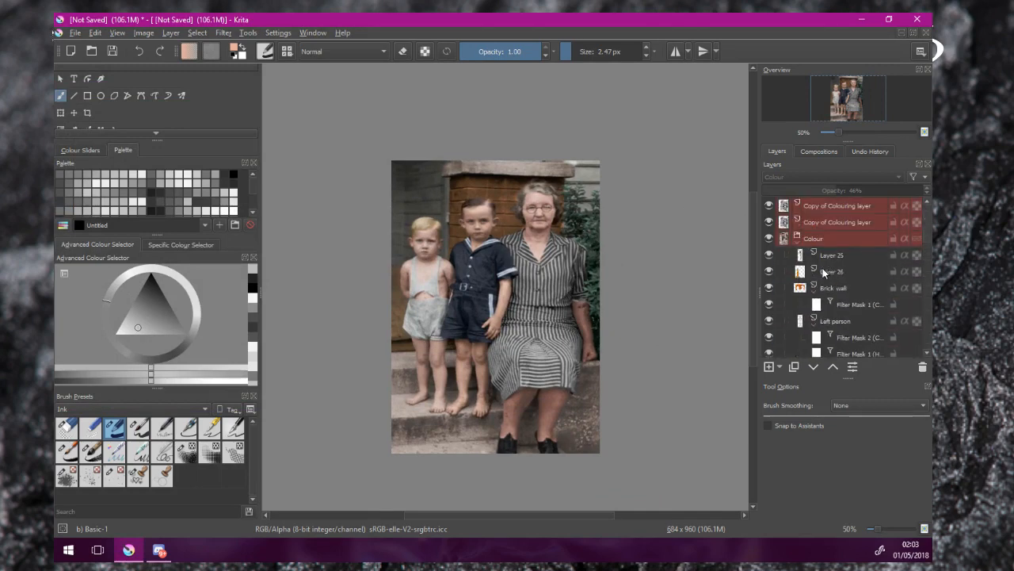
pyautogui.click(832, 256)
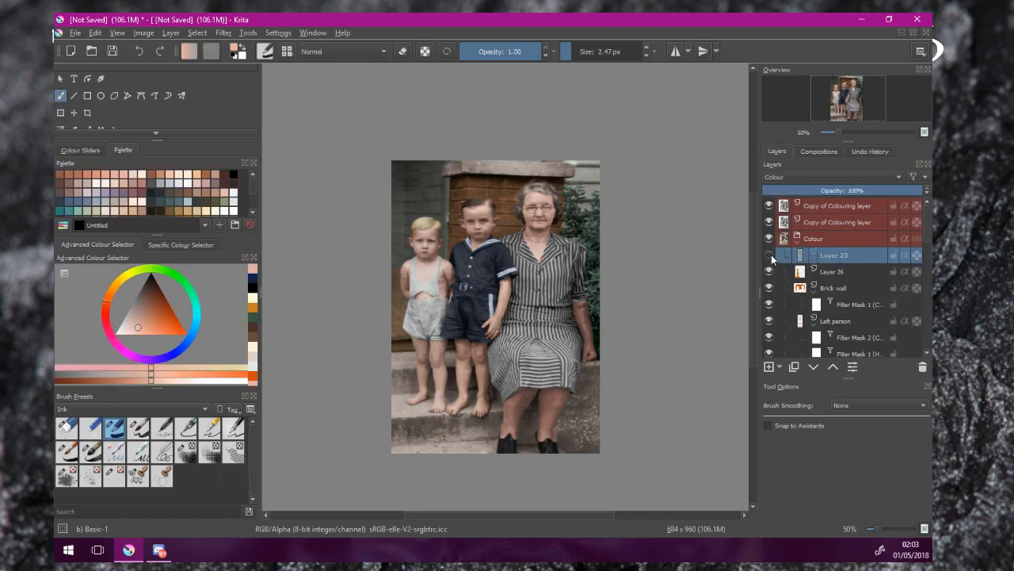
pyautogui.rightClick(842, 259)
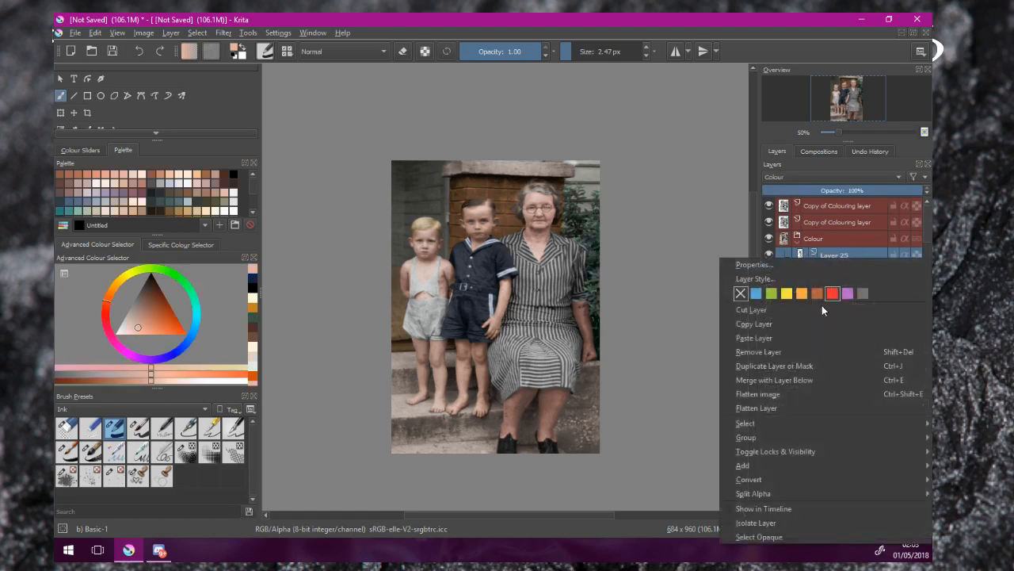
pyautogui.moveTo(779, 464)
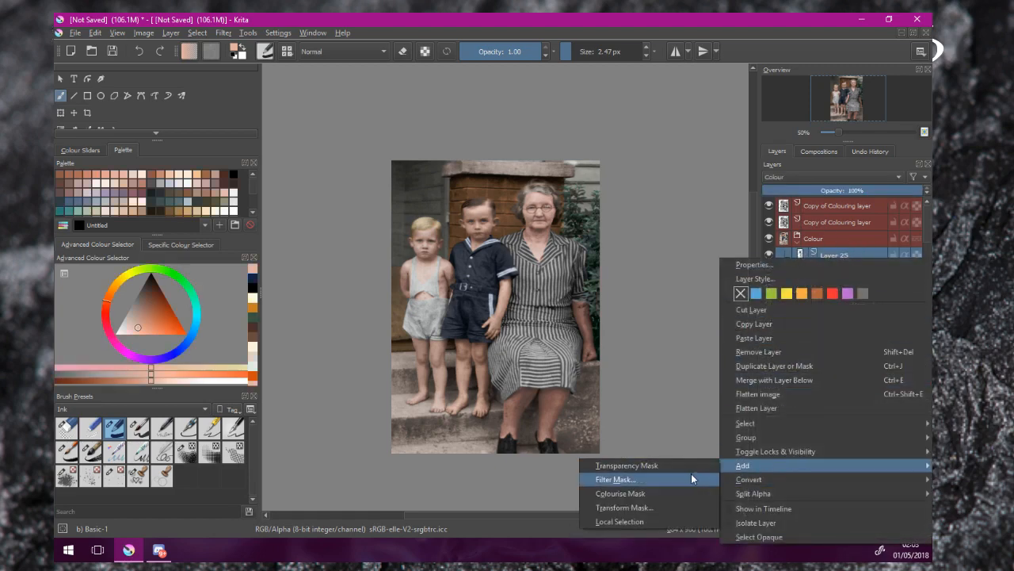
pyautogui.click(690, 473)
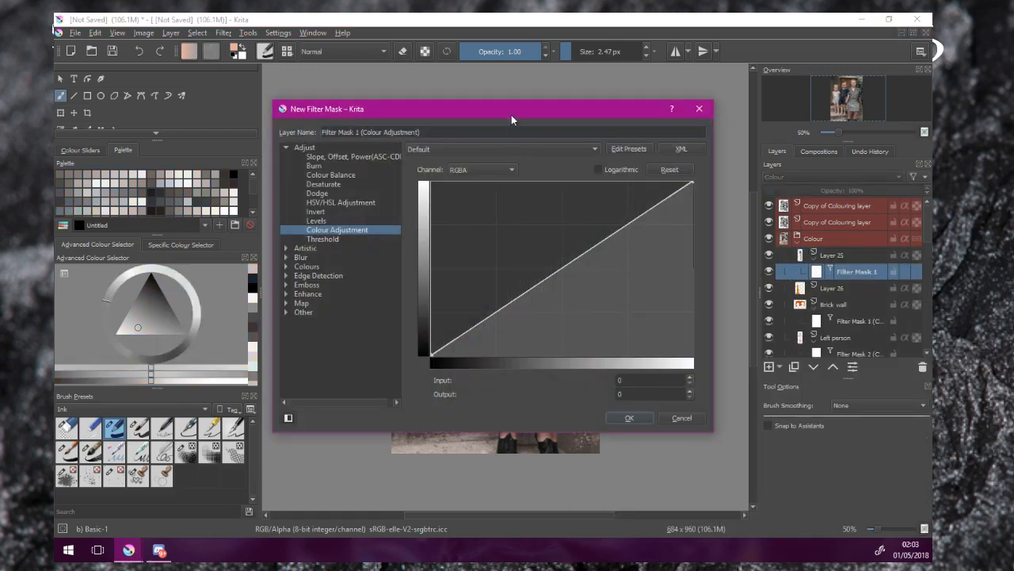
# Step: Shape the Layer 25 mask's RGBA curve with points at input 32, output 75 and input 246, output 150, and apply the mask
pyautogui.moveTo(511, 115); pyautogui.dragTo(218, 111)
pyautogui.moveTo(201, 318)
pyautogui.mouseDown()
pyautogui.moveTo(222, 324)
pyautogui.moveTo(187, 317)
pyautogui.mouseUp()
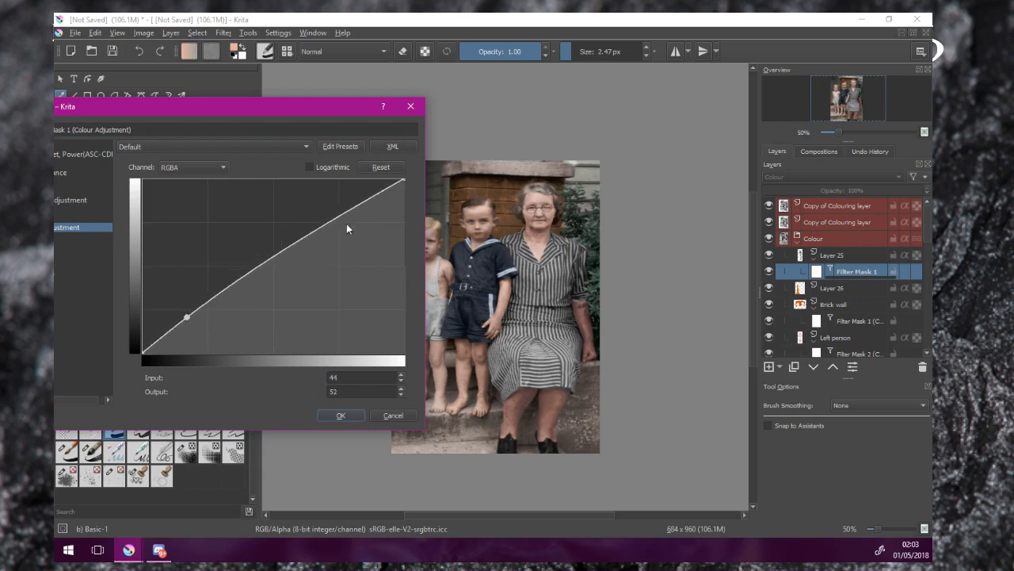
pyautogui.moveTo(403, 181); pyautogui.dragTo(394, 251)
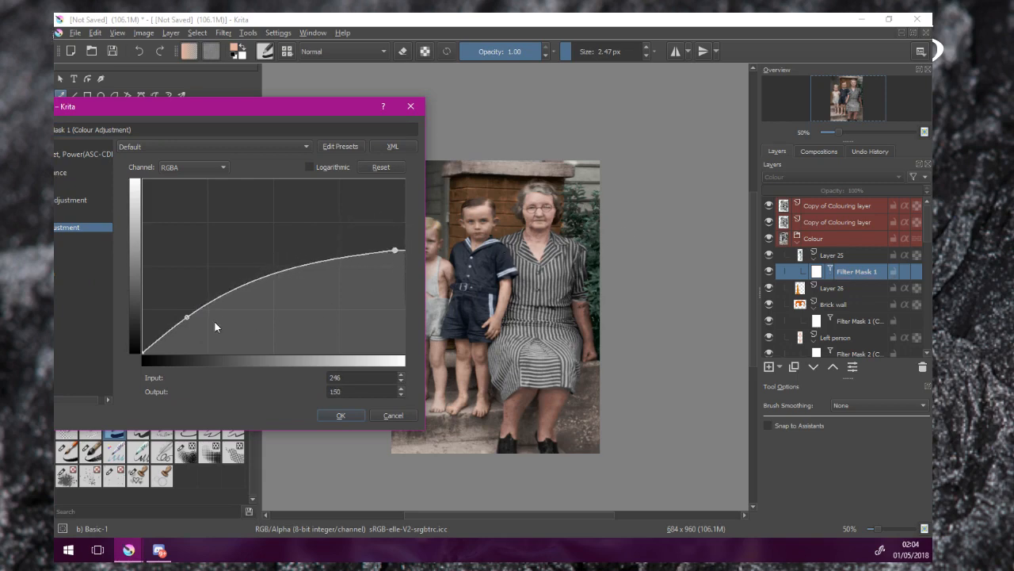
pyautogui.moveTo(186, 315)
pyautogui.mouseDown()
pyautogui.moveTo(242, 331)
pyautogui.moveTo(195, 319)
pyautogui.moveTo(165, 297)
pyautogui.moveTo(182, 297)
pyautogui.moveTo(174, 302)
pyautogui.mouseUp()
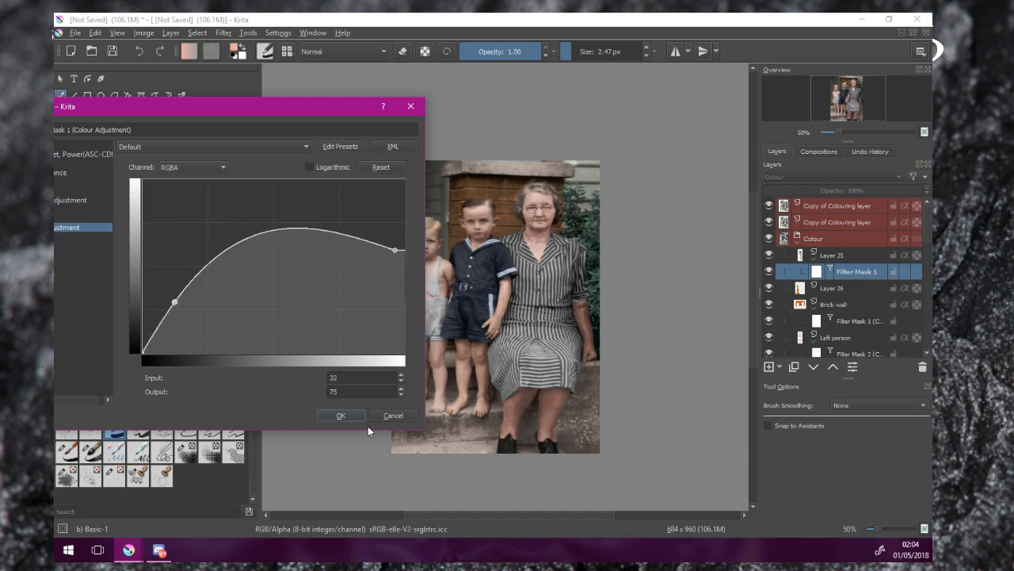
pyautogui.click(341, 415)
# Step: Examine the woman, the boys and the foliage up close and in the whole photo to judge the adjusted colours
pyautogui.scroll(4, 571, 238)
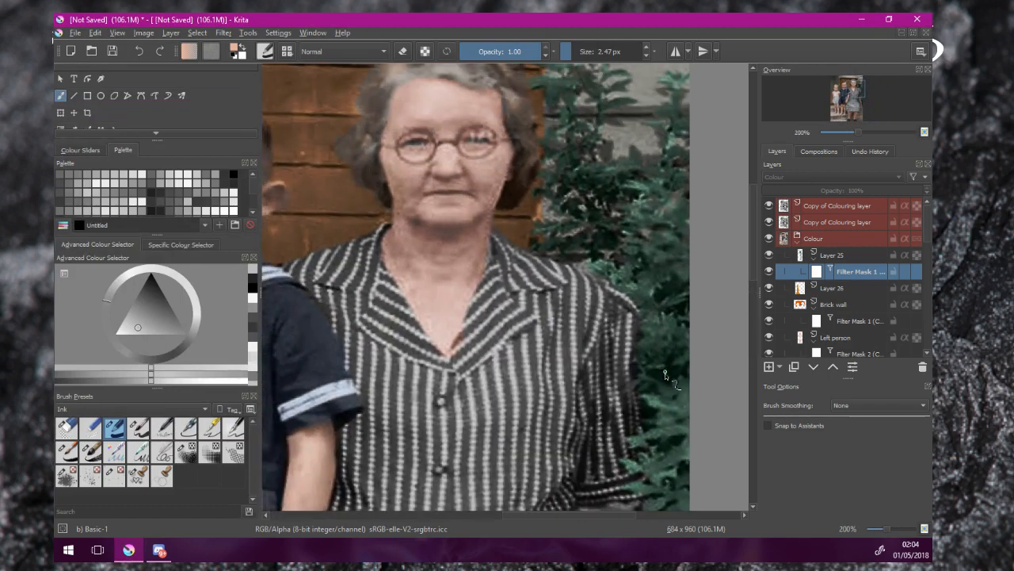
pyautogui.scroll(2, 641, 396)
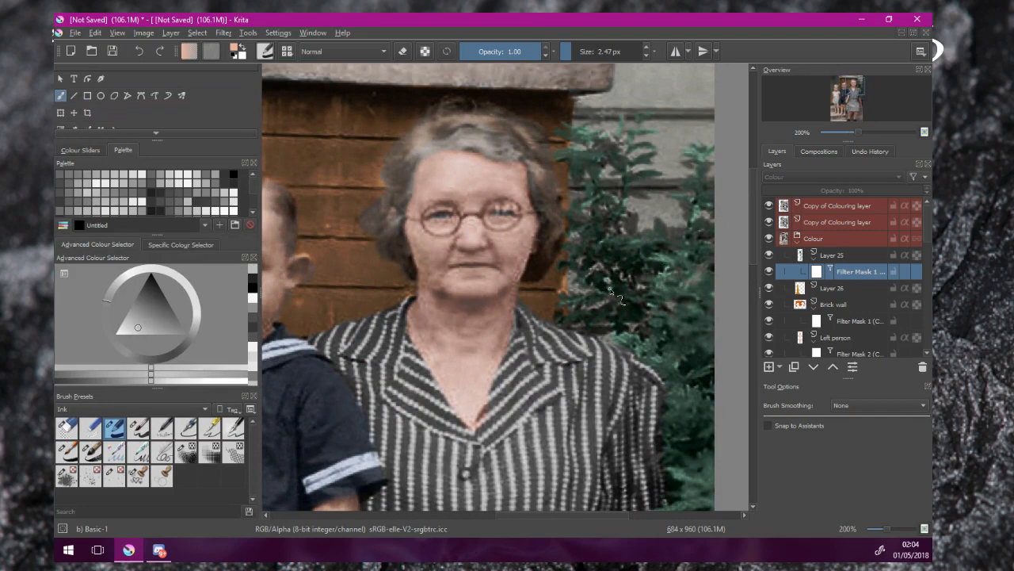
pyautogui.scroll(-2, 634, 267)
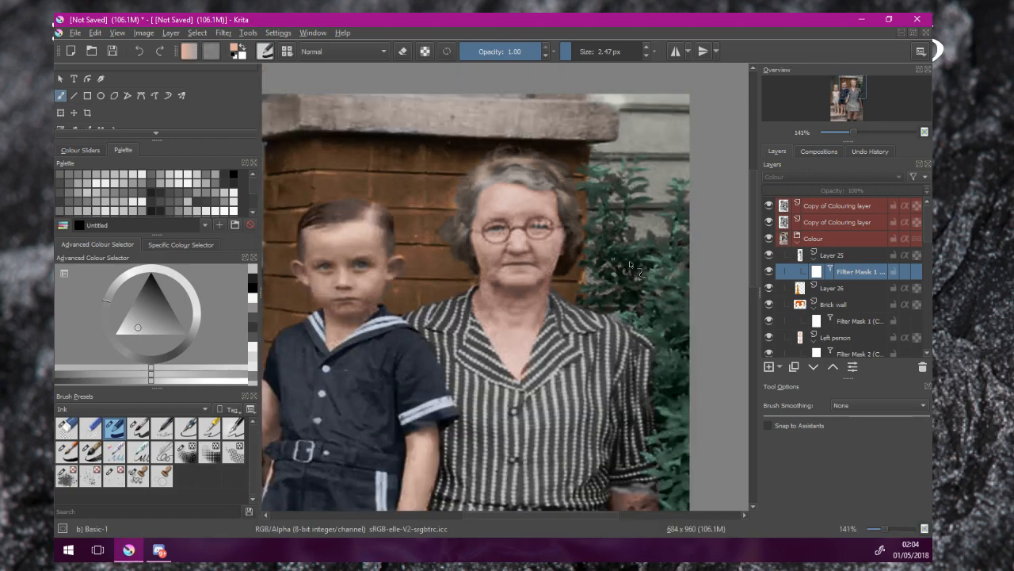
pyautogui.scroll(-2, 640, 291)
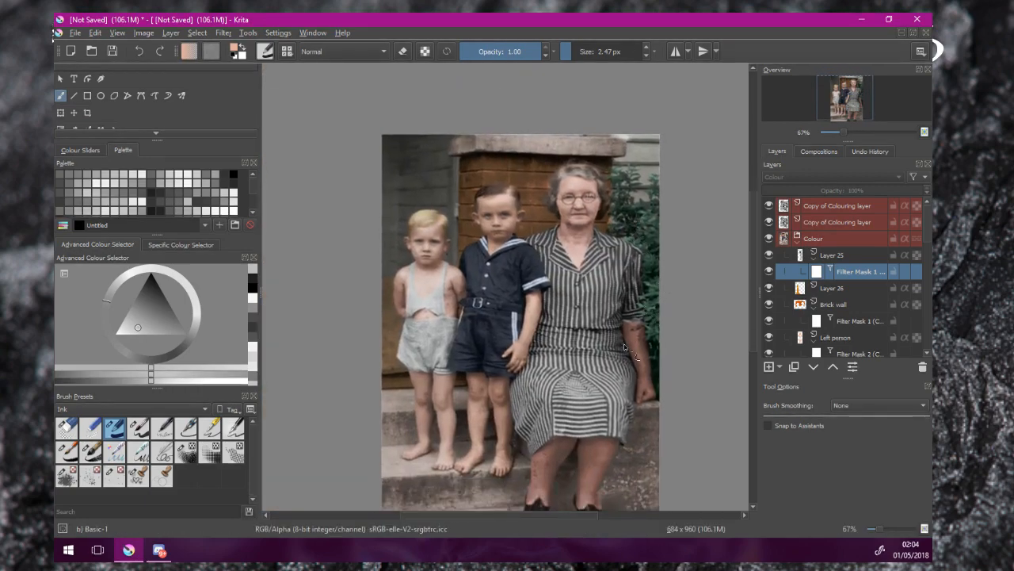
pyautogui.scroll(-1, 626, 346)
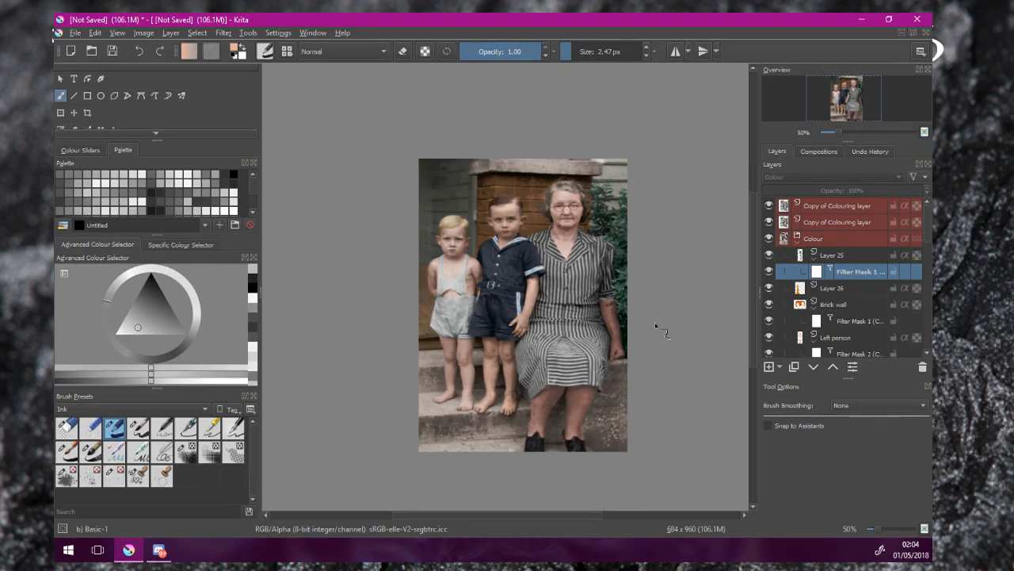
pyautogui.scroll(1, 655, 322)
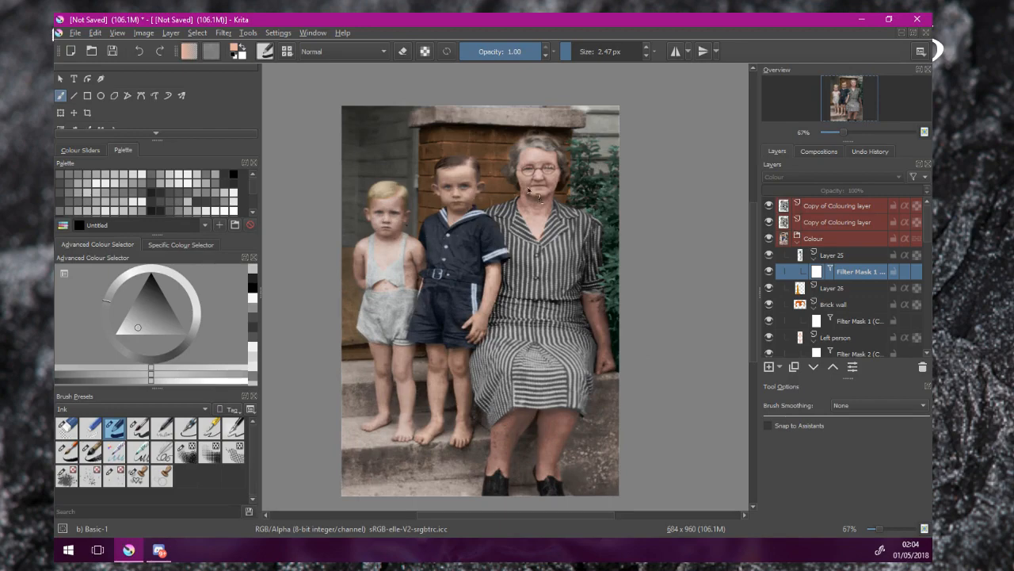
pyautogui.scroll(4, 556, 205)
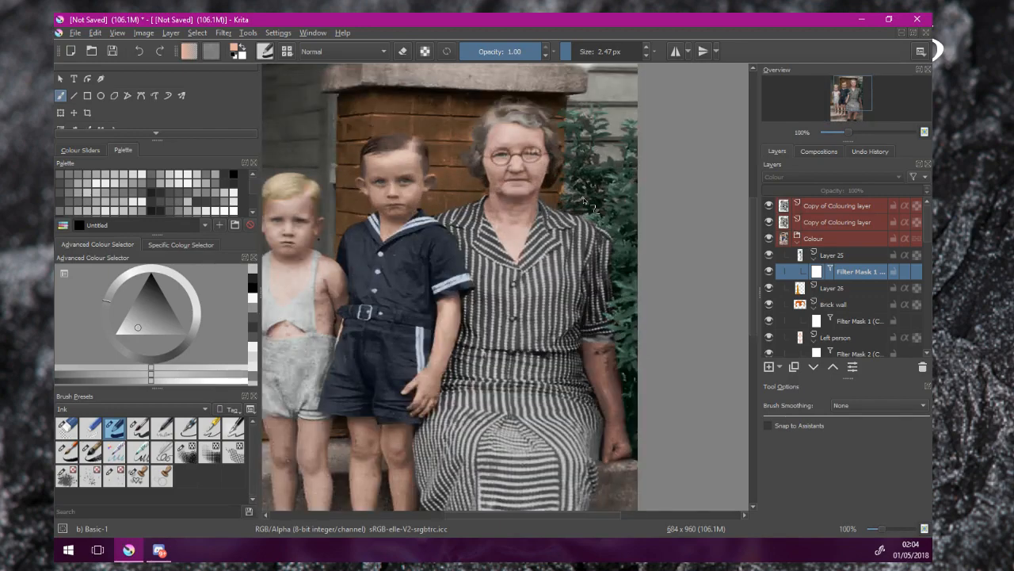
pyautogui.scroll(-4, 558, 201)
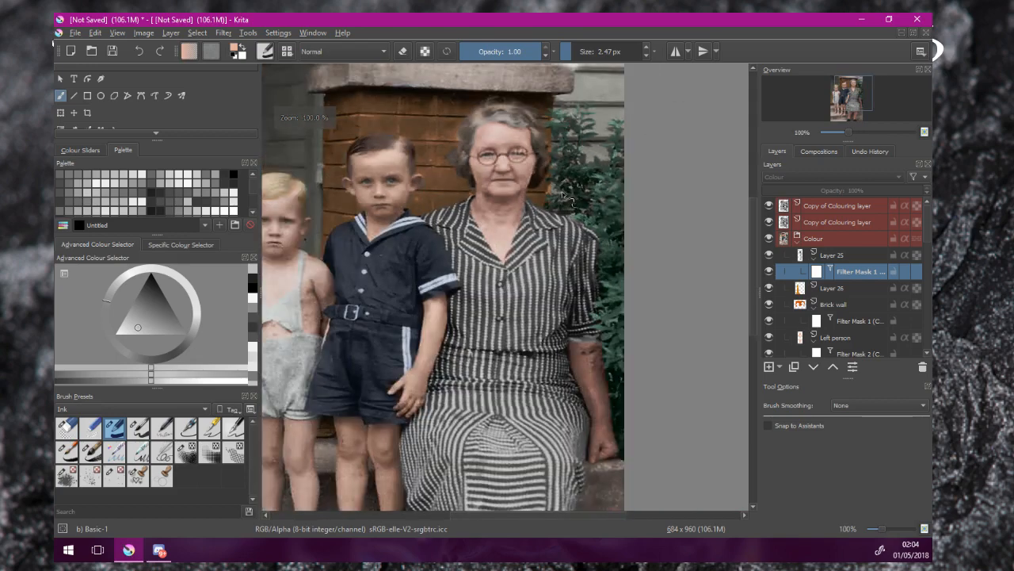